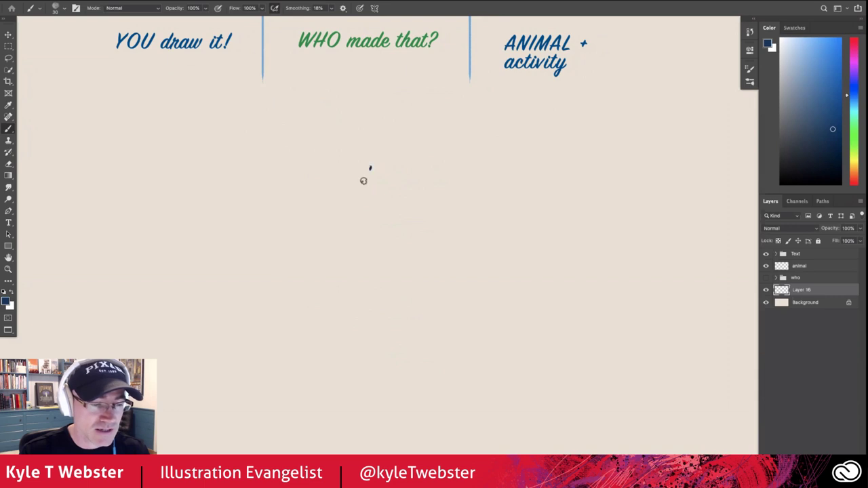
# Sketch practice strokes around the zigzag: a diagonal, C-curve, arch, long curve and small c-marks
pyautogui.moveTo(371, 167)
pyautogui.mouseDown()
pyautogui.moveTo(350, 206)
pyautogui.moveTo(297, 169)
pyautogui.moveTo(287, 182)
pyautogui.mouseUp()
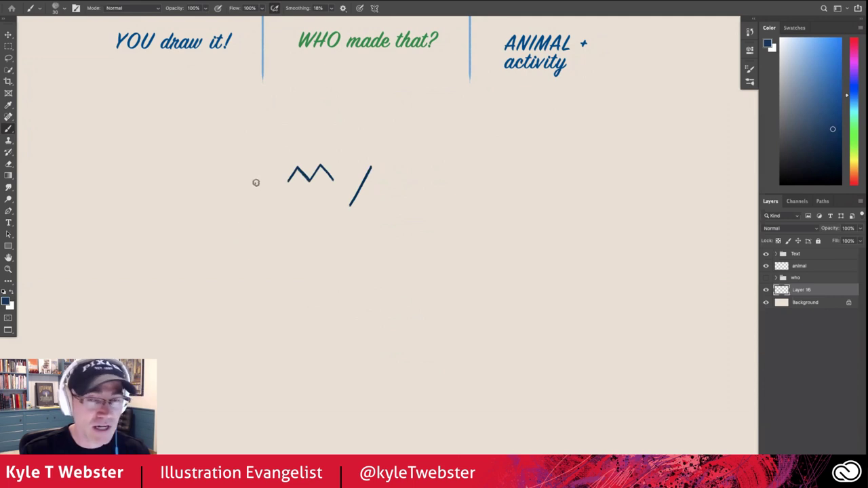
pyautogui.moveTo(258, 181); pyautogui.dragTo(255, 226)
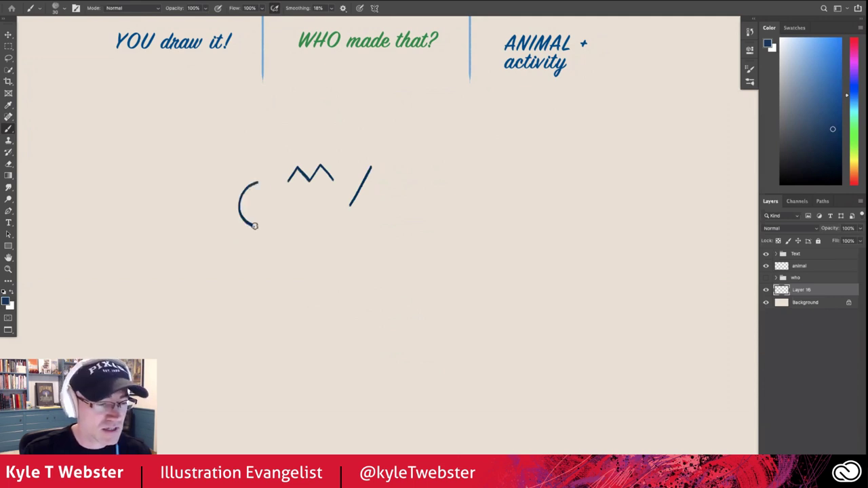
pyautogui.moveTo(286, 271)
pyautogui.mouseDown()
pyautogui.moveTo(267, 257)
pyautogui.moveTo(247, 274)
pyautogui.mouseUp()
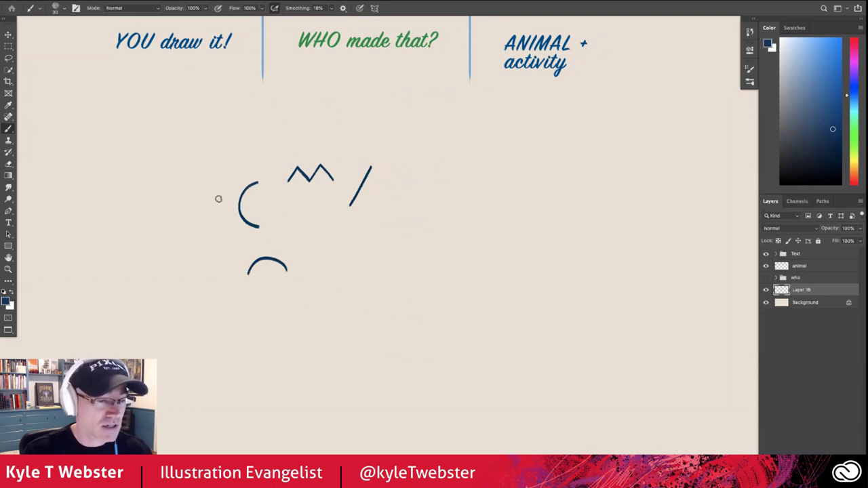
pyautogui.moveTo(227, 172); pyautogui.dragTo(223, 255)
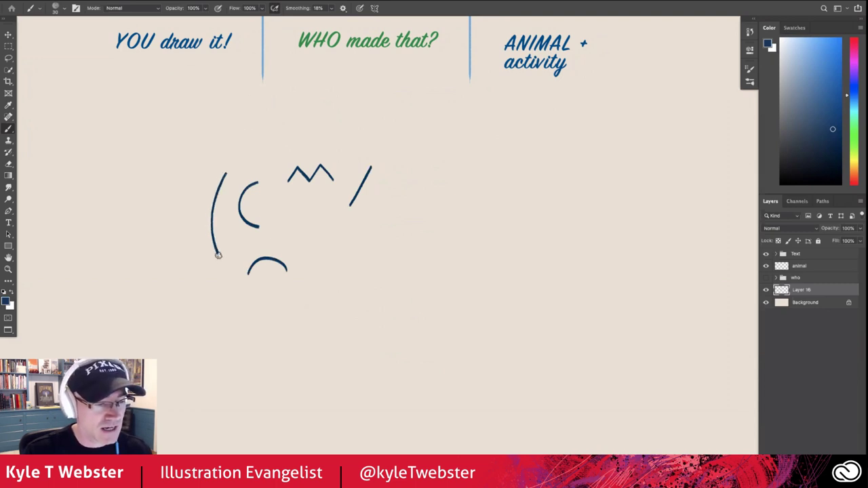
pyautogui.moveTo(196, 202)
pyautogui.mouseDown()
pyautogui.moveTo(181, 214)
pyautogui.moveTo(197, 222)
pyautogui.mouseUp()
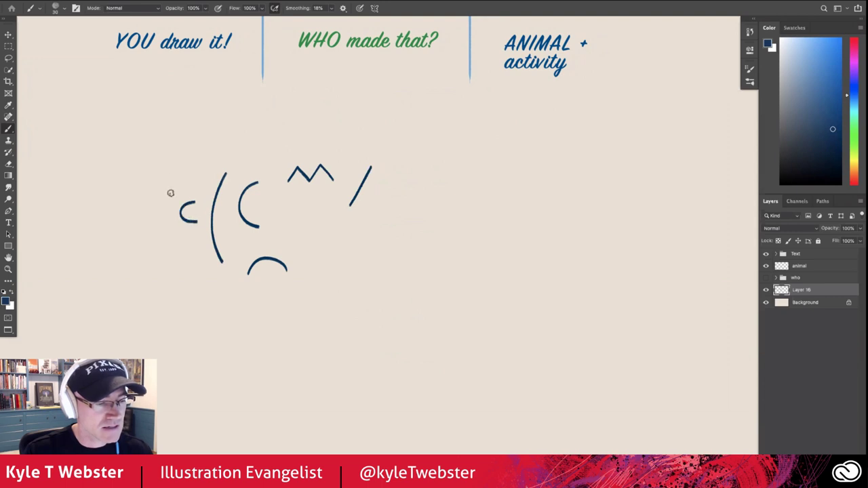
pyautogui.moveTo(186, 147); pyautogui.dragTo(179, 175)
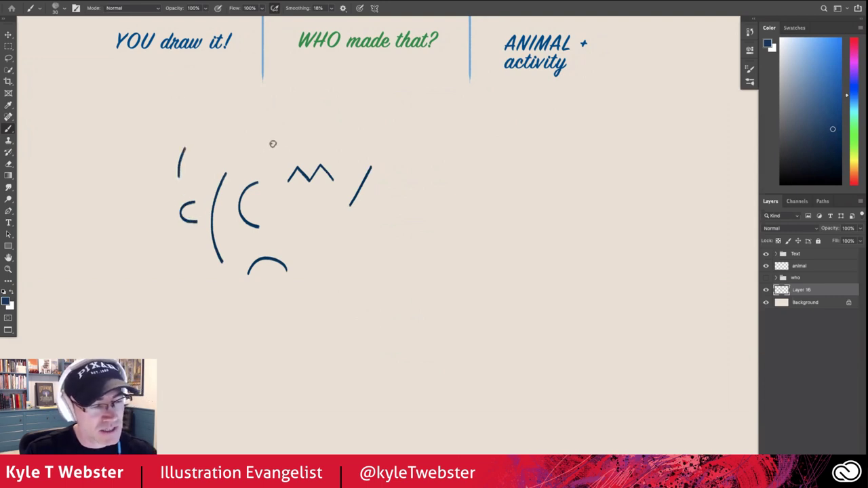
# Add more practice curves and wavy lines, then erase all the practice strokes at once
pyautogui.moveTo(273, 144); pyautogui.dragTo(242, 139)
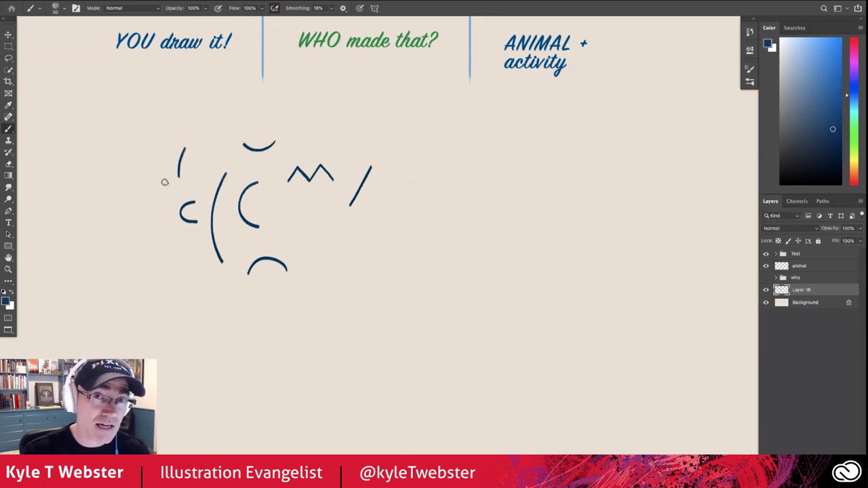
pyautogui.moveTo(333, 241)
pyautogui.mouseDown()
pyautogui.moveTo(332, 305)
pyautogui.moveTo(353, 378)
pyautogui.mouseUp()
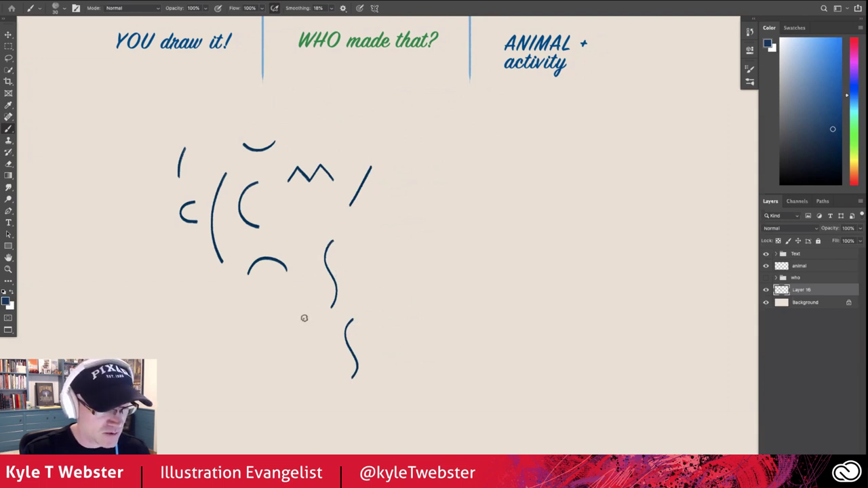
pyautogui.moveTo(304, 315); pyautogui.dragTo(303, 373)
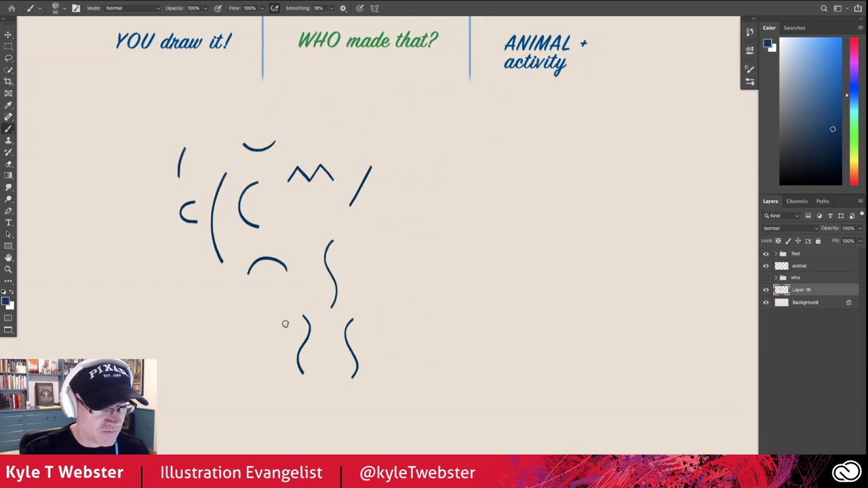
pyautogui.moveTo(363, 278); pyautogui.dragTo(413, 274)
pyautogui.moveTo(364, 255); pyautogui.dragTo(411, 252)
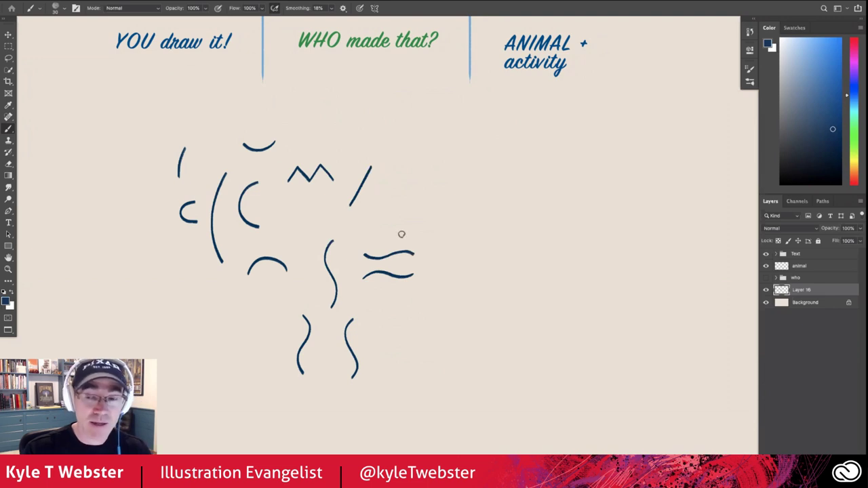
pyautogui.press('Delete')
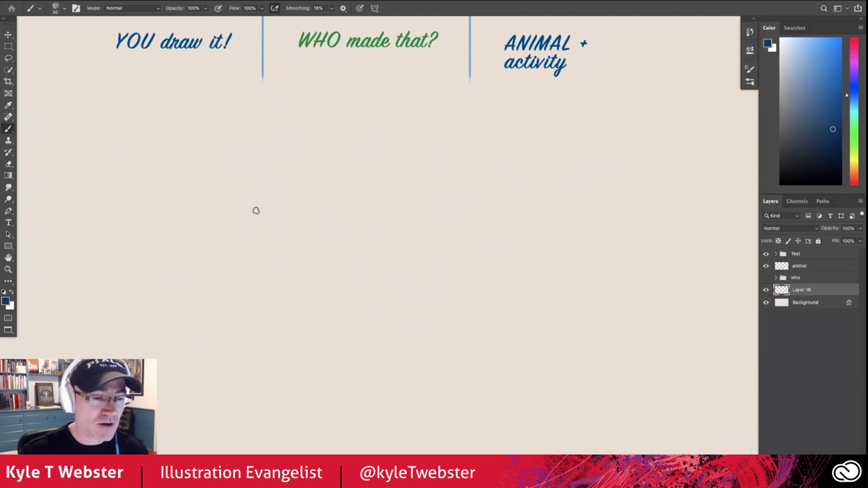
# Draw a box outline with a faint diagonal and a double-headed arrow above it
pyautogui.moveTo(491, 168)
pyautogui.mouseDown()
pyautogui.moveTo(275, 174)
pyautogui.moveTo(274, 343)
pyautogui.mouseUp()
pyautogui.moveTo(491, 170)
pyautogui.mouseDown()
pyautogui.moveTo(493, 301)
pyautogui.moveTo(484, 332)
pyautogui.moveTo(279, 335)
pyautogui.mouseUp()
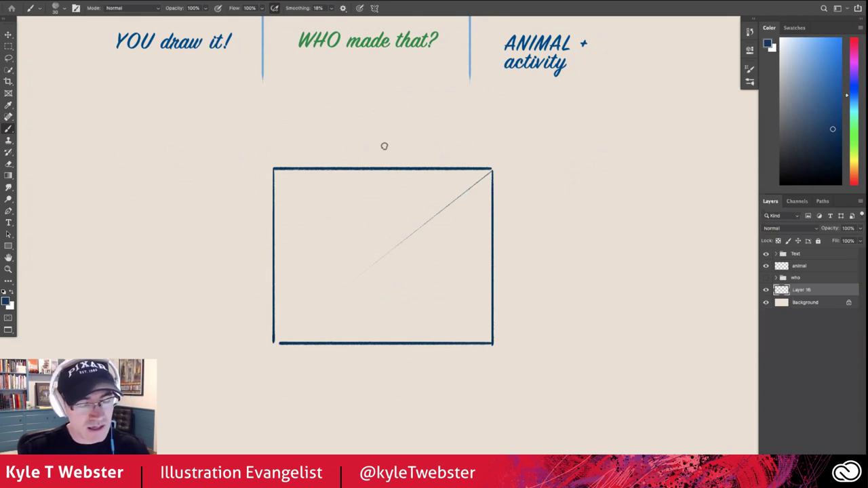
pyautogui.moveTo(428, 144); pyautogui.dragTo(318, 144)
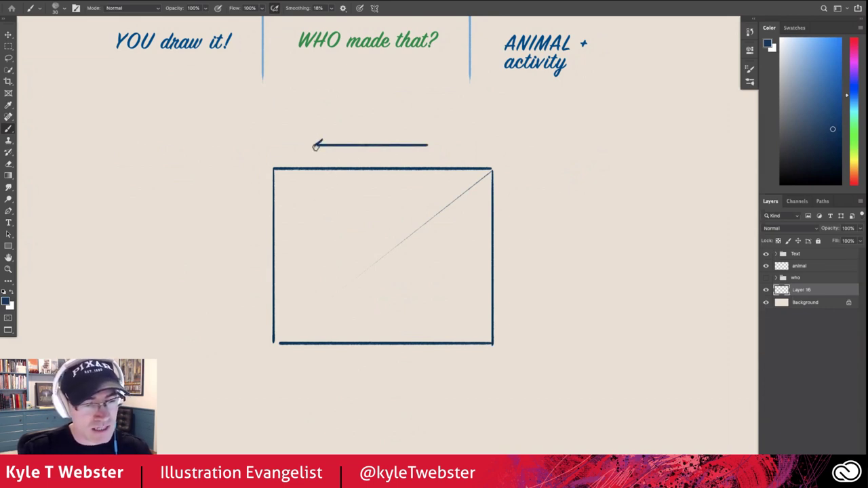
pyautogui.moveTo(425, 140); pyautogui.dragTo(425, 150)
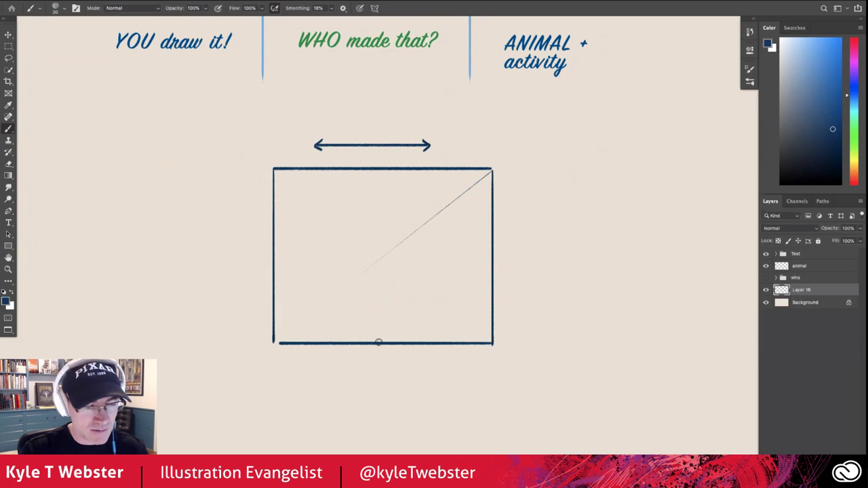
# Add a vertical double-headed arrow left of the box and an X inside it
pyautogui.moveTo(244, 222)
pyautogui.mouseDown()
pyautogui.moveTo(244, 282)
pyautogui.moveTo(249, 231)
pyautogui.mouseUp()
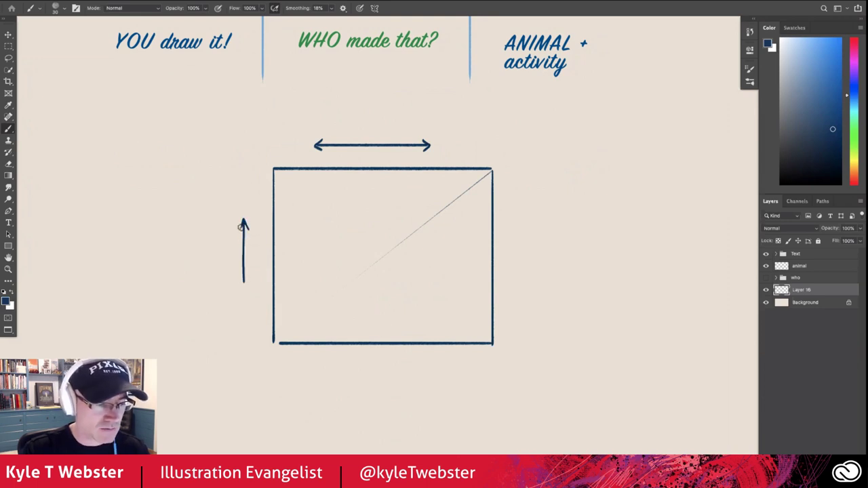
pyautogui.moveTo(248, 274)
pyautogui.mouseDown()
pyautogui.moveTo(242, 284)
pyautogui.moveTo(239, 275)
pyautogui.mouseUp()
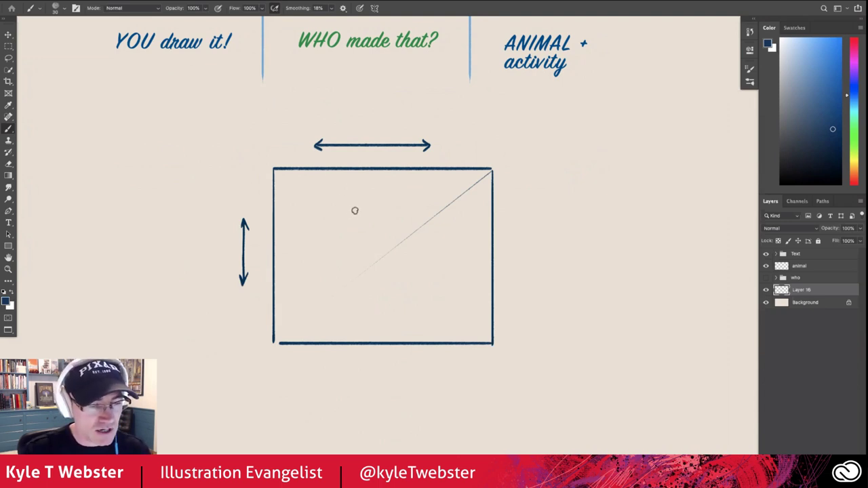
pyautogui.moveTo(351, 206); pyautogui.dragTo(338, 218)
pyautogui.moveTo(339, 207); pyautogui.dragTo(352, 218)
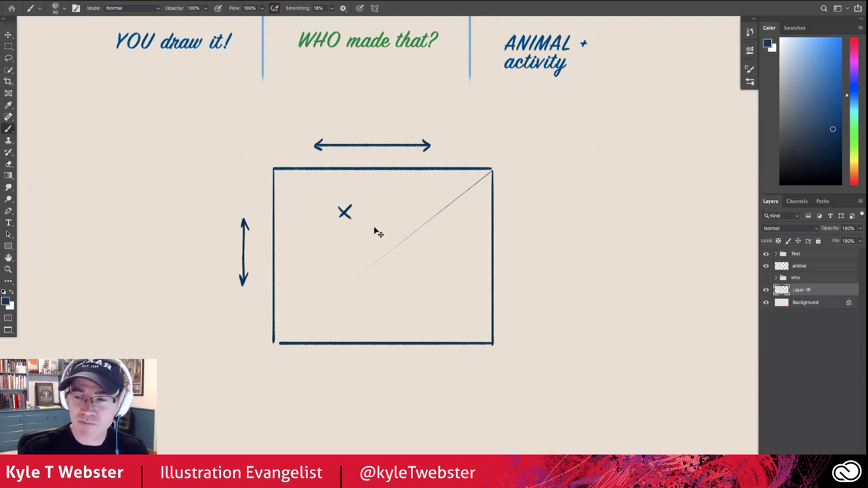
# Erase the box diagram and draw a new outline with a peak, flat top, rounded right corner and bottom edge
pyautogui.press('Delete')
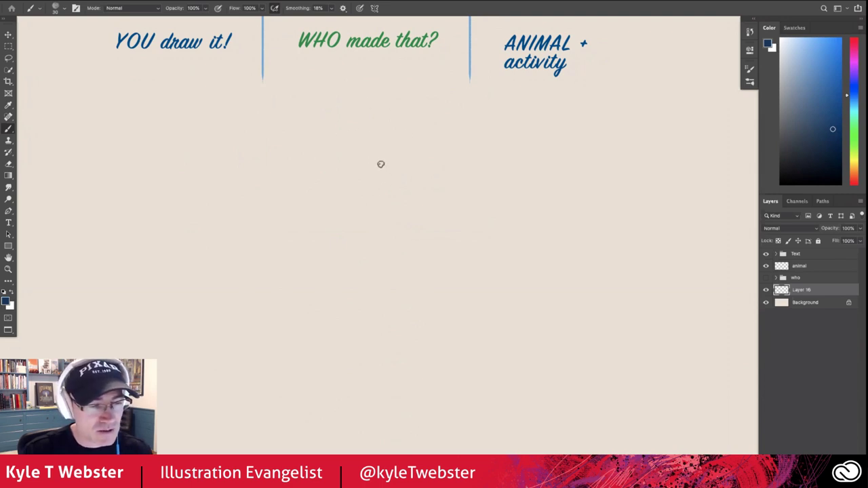
pyautogui.moveTo(403, 176); pyautogui.dragTo(383, 163)
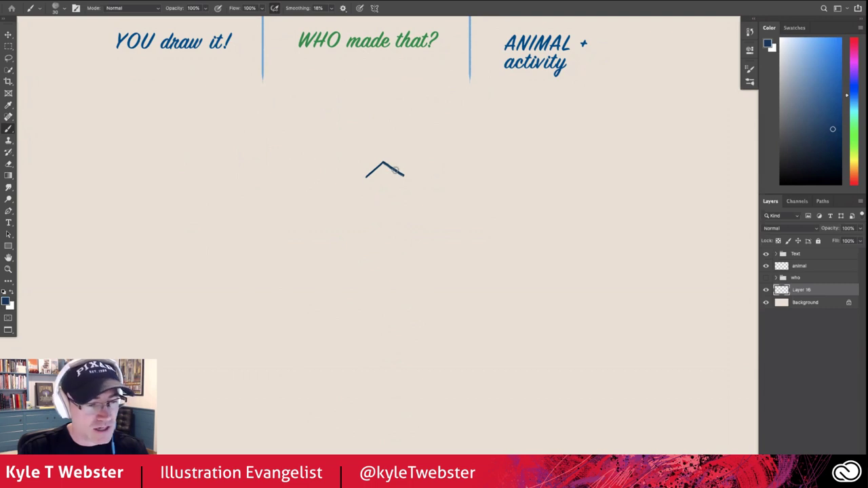
pyautogui.moveTo(394, 170); pyautogui.dragTo(455, 173)
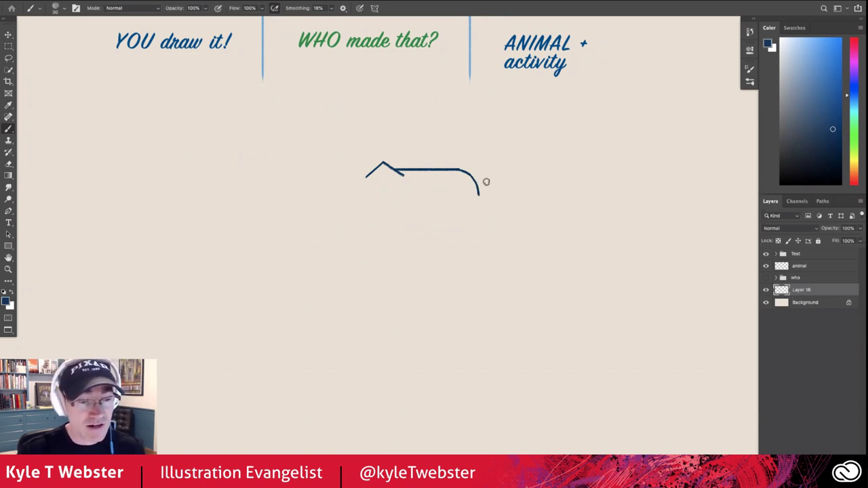
pyautogui.moveTo(478, 194); pyautogui.dragTo(477, 208)
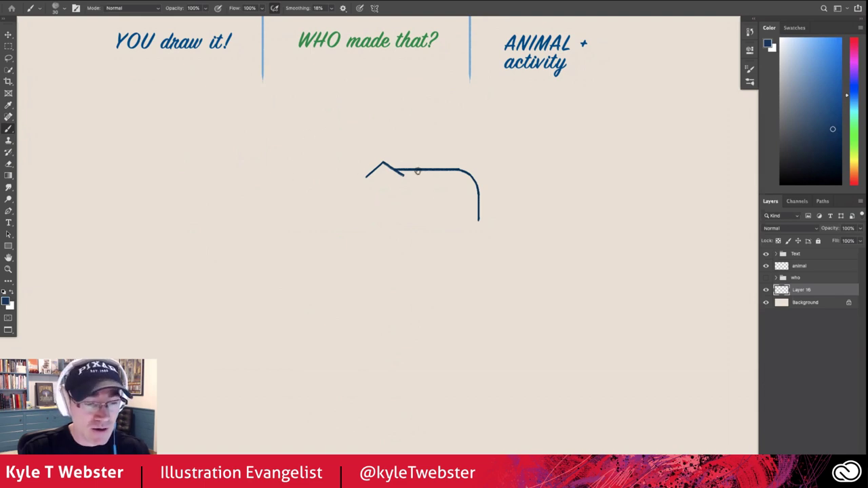
pyautogui.moveTo(476, 220); pyautogui.dragTo(387, 219)
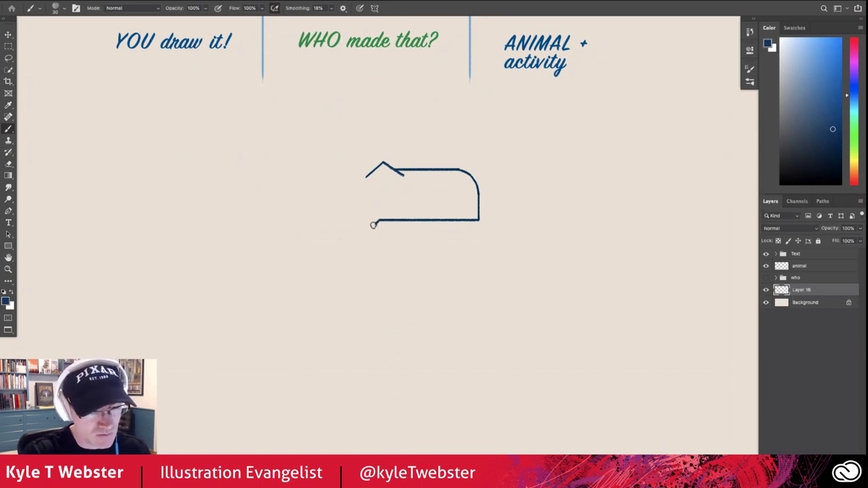
# Add a bottom-left hook, a down-right slanted line, a flat base stroke and a short top-left stroke
pyautogui.moveTo(378, 220); pyautogui.dragTo(360, 219)
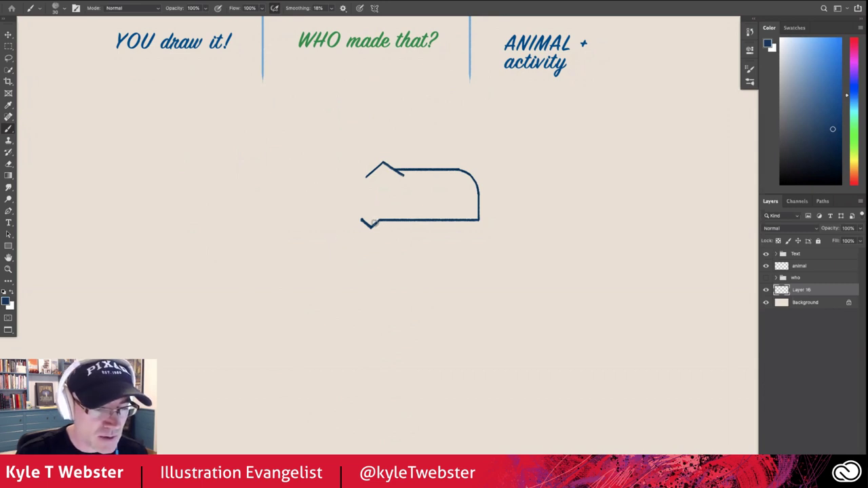
pyautogui.moveTo(378, 225); pyautogui.dragTo(416, 235)
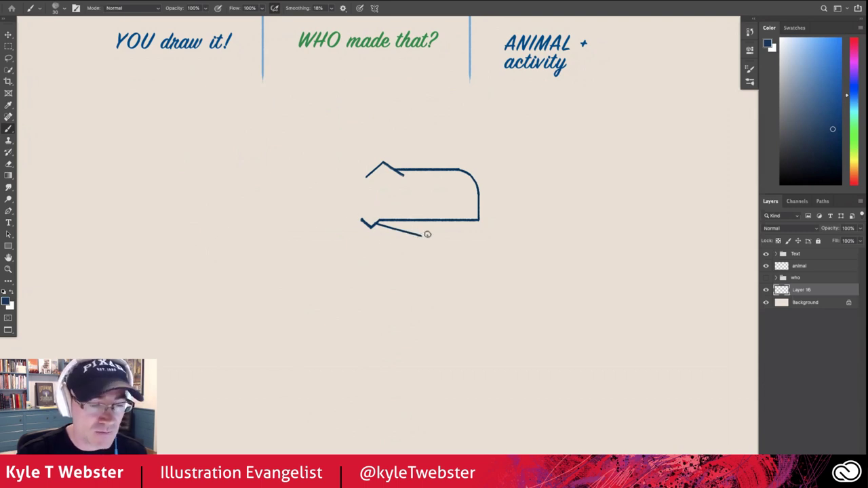
pyautogui.moveTo(424, 236); pyautogui.dragTo(449, 242)
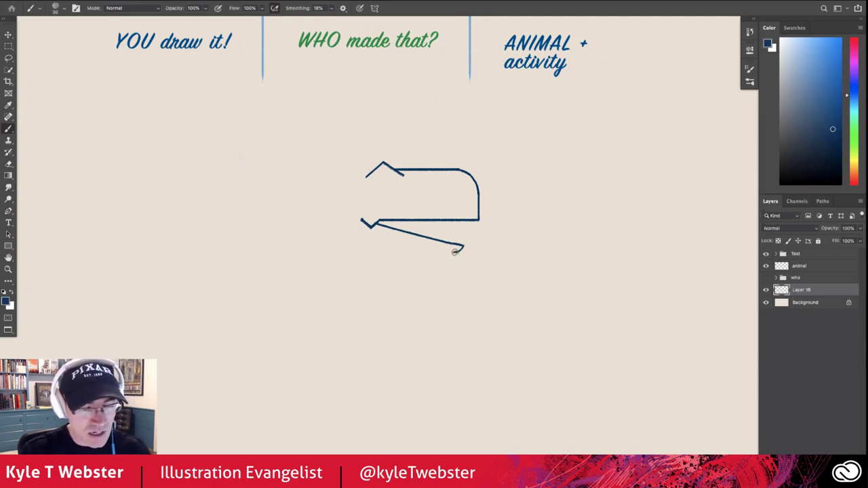
pyautogui.moveTo(451, 252); pyautogui.dragTo(375, 252)
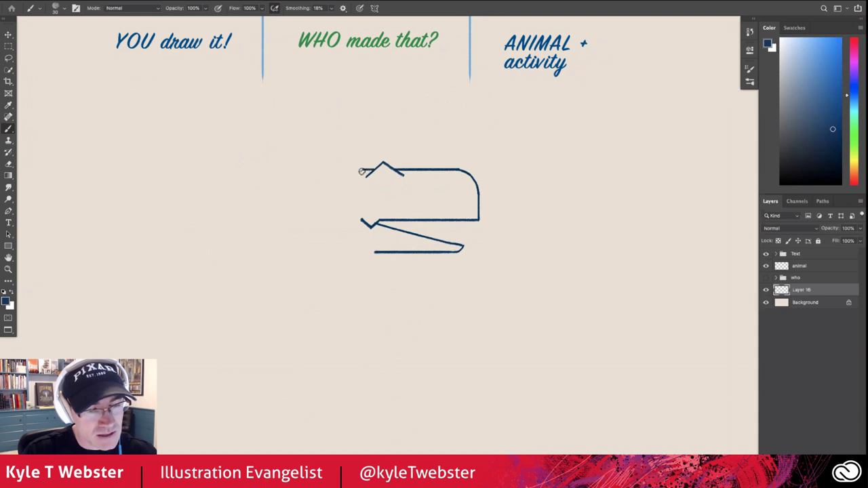
pyautogui.moveTo(362, 171); pyautogui.dragTo(372, 169)
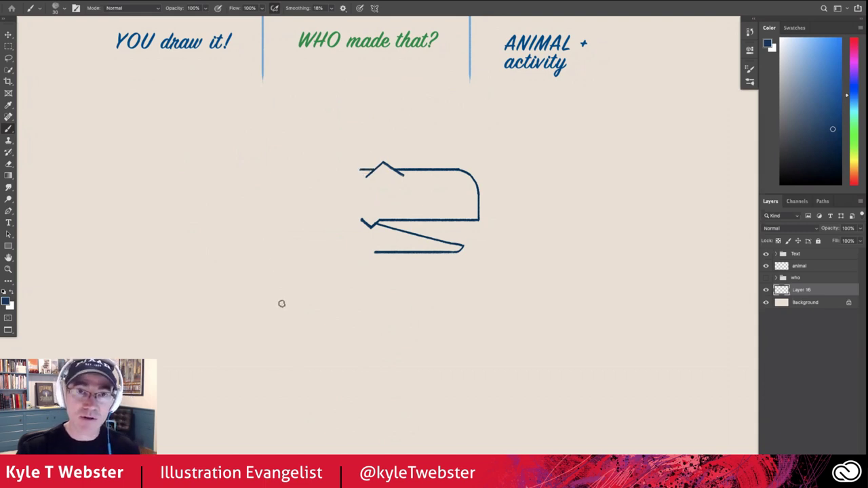
# Draw the head's left curve, a long neck line, the curved lower jaw, chest line and flat bottom
pyautogui.moveTo(360, 170); pyautogui.dragTo(331, 209)
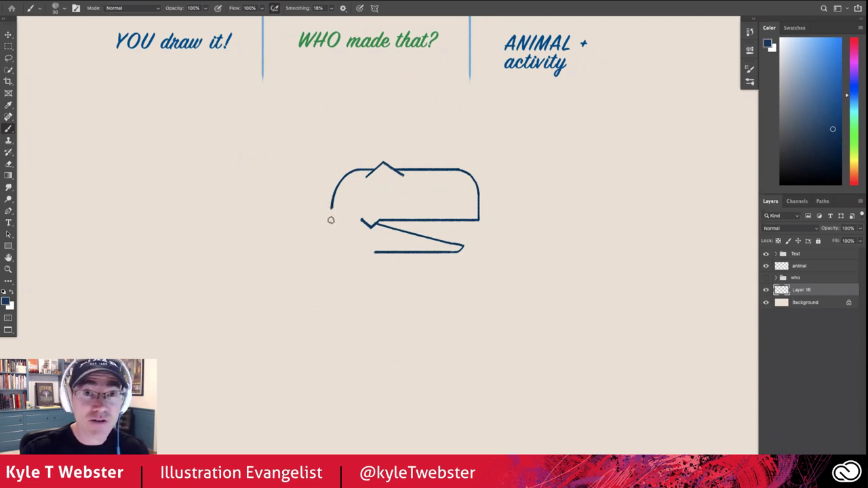
pyautogui.moveTo(331, 211); pyautogui.dragTo(332, 263)
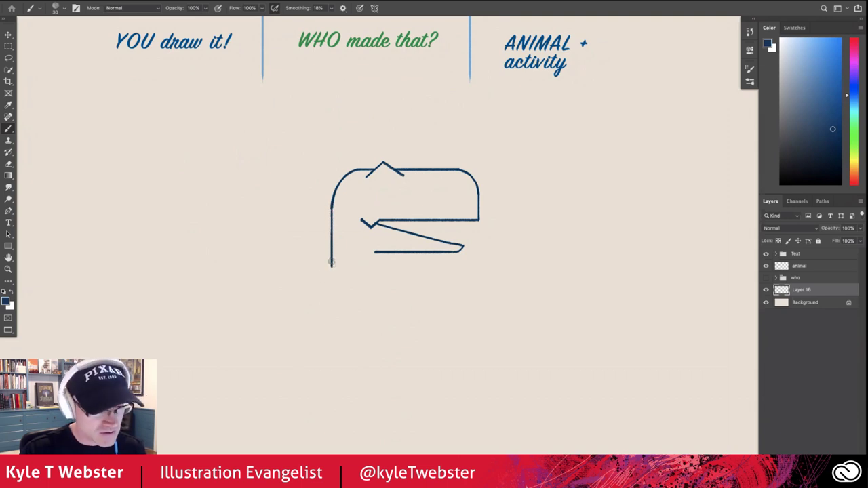
pyautogui.moveTo(331, 265); pyautogui.dragTo(331, 303)
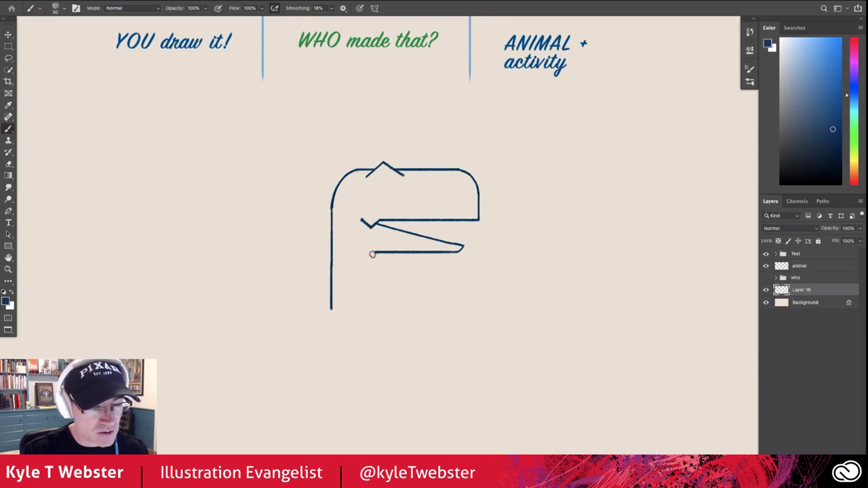
pyautogui.moveTo(372, 254); pyautogui.dragTo(345, 242)
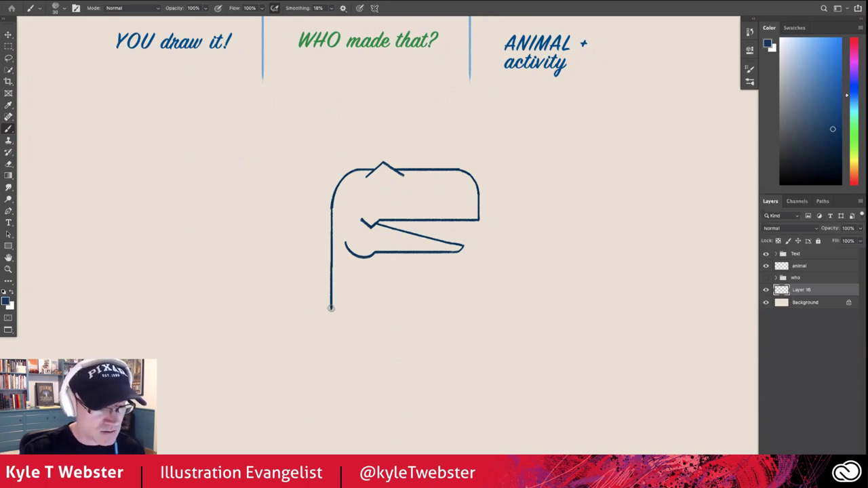
pyautogui.moveTo(333, 311); pyautogui.dragTo(364, 355)
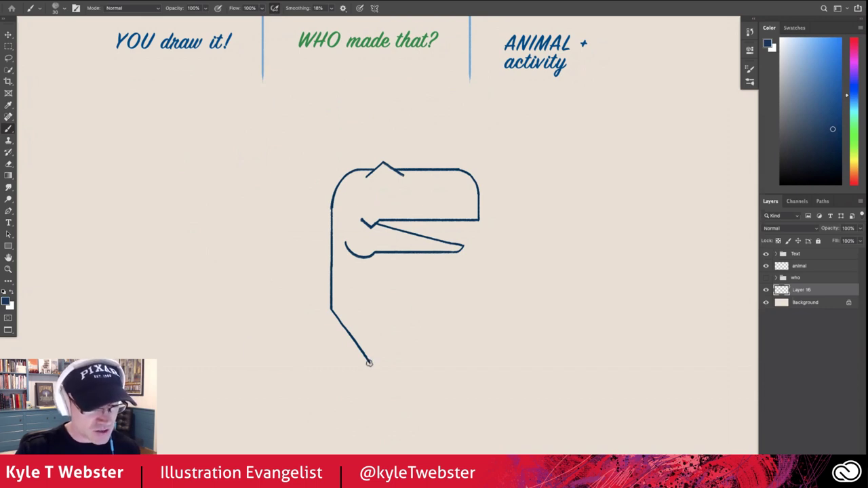
pyautogui.moveTo(371, 363); pyautogui.dragTo(391, 367)
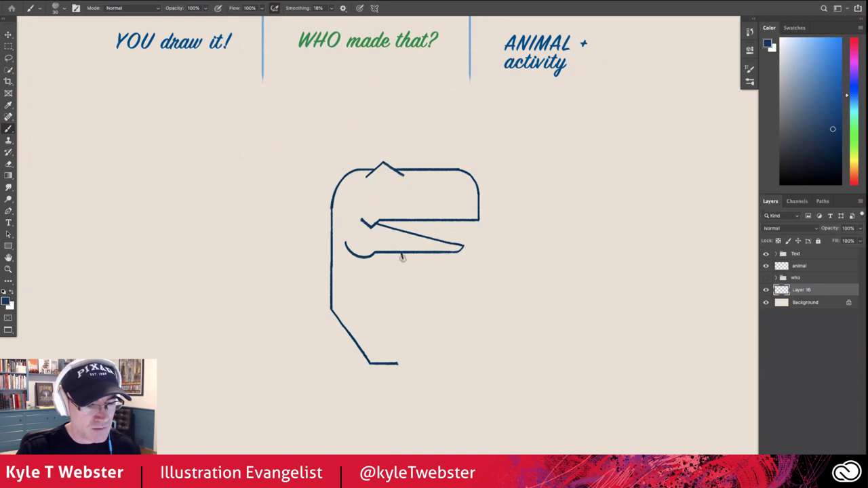
# Add an arm below the jaw, undo a stray test dot and shrink the brush
pyautogui.moveTo(402, 257); pyautogui.dragTo(411, 288)
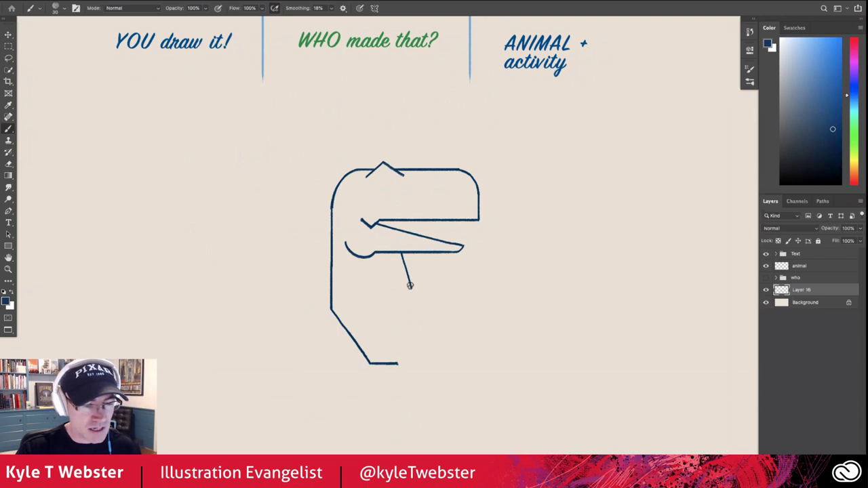
pyautogui.moveTo(415, 286); pyautogui.dragTo(460, 289)
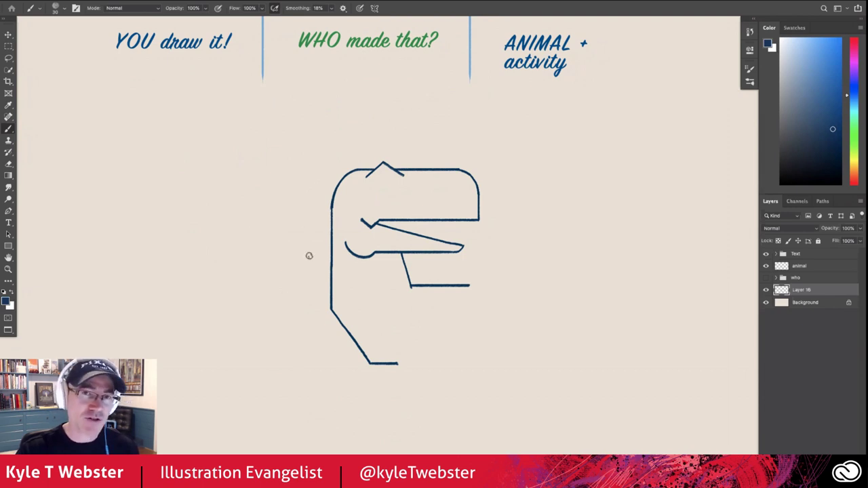
pyautogui.click(284, 196)
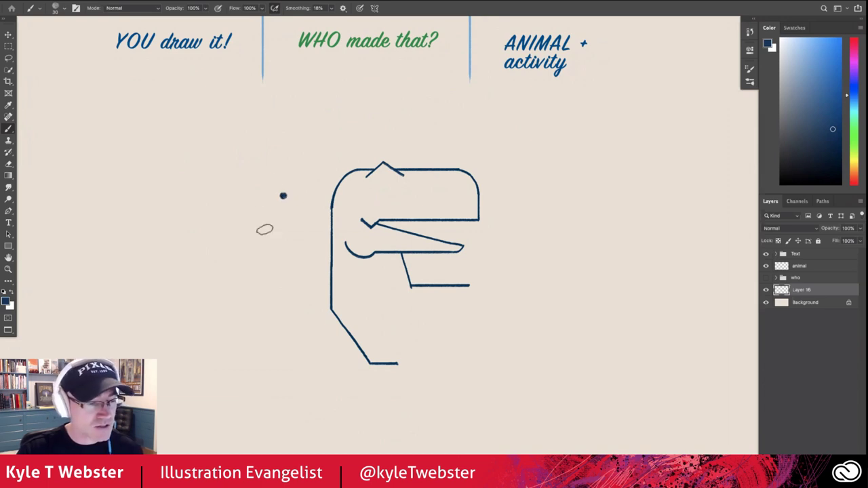
pyautogui.hotkey('ctrl', 'z')
pyautogui.press('[')
pyautogui.press('[')
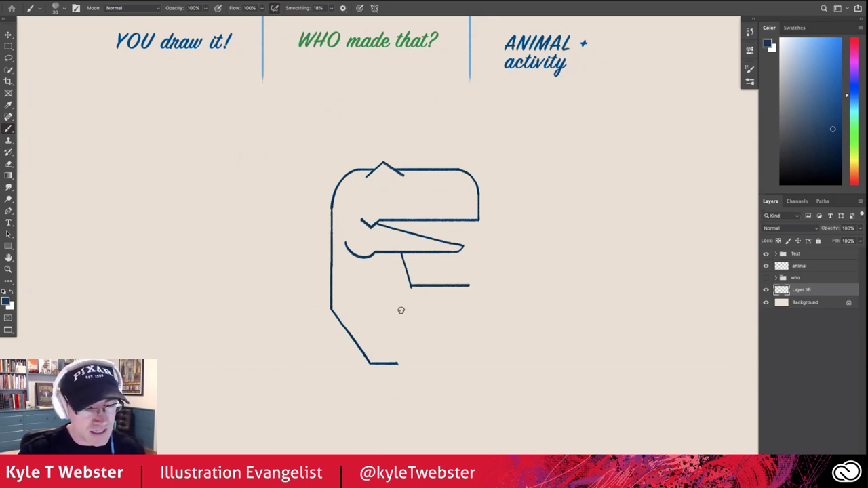
# Paint short curved claw strokes forming two small hands near the bottom of the body
pyautogui.moveTo(405, 310)
pyautogui.mouseDown()
pyautogui.moveTo(404, 326)
pyautogui.moveTo(376, 337)
pyautogui.mouseUp()
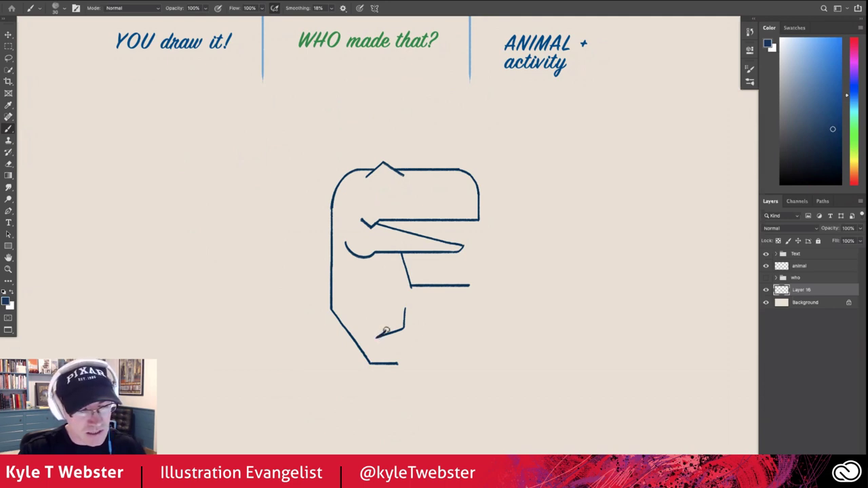
pyautogui.moveTo(392, 322); pyautogui.dragTo(394, 309)
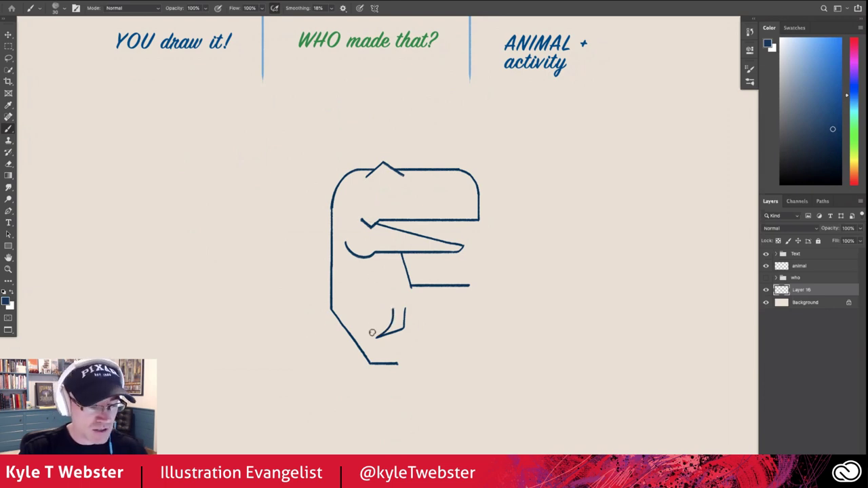
pyautogui.moveTo(374, 338); pyautogui.dragTo(364, 331)
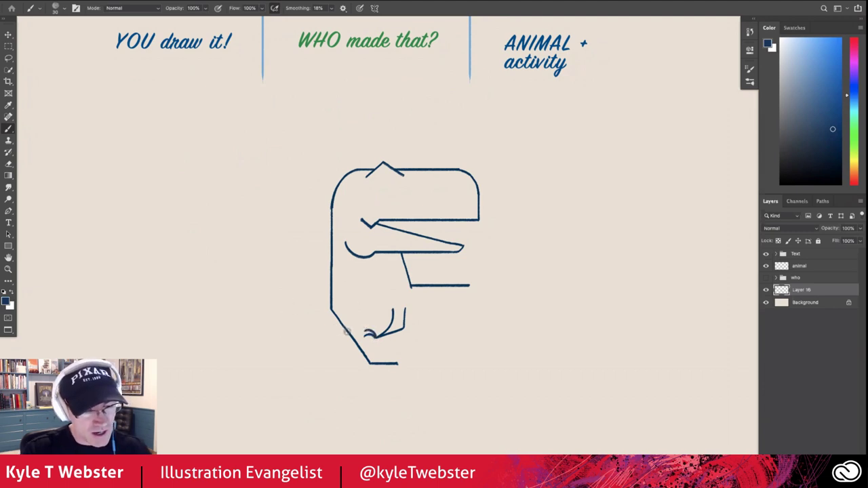
pyautogui.moveTo(346, 331); pyautogui.dragTo(325, 338)
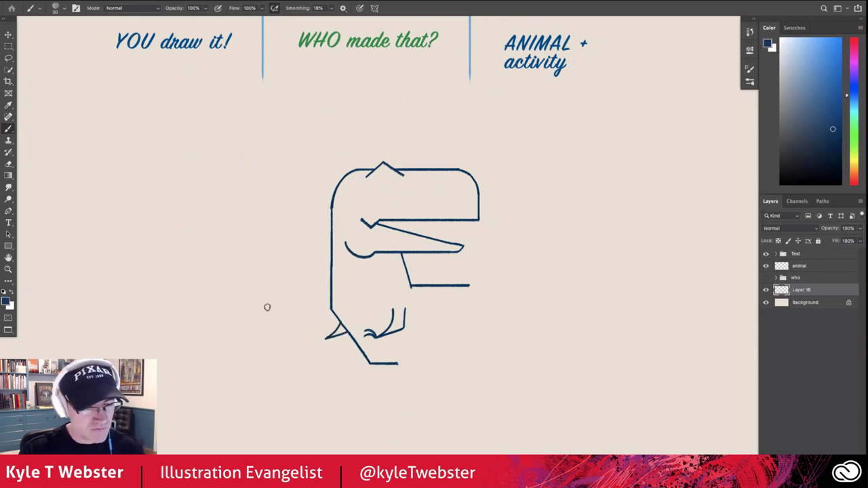
pyautogui.moveTo(324, 339); pyautogui.dragTo(314, 331)
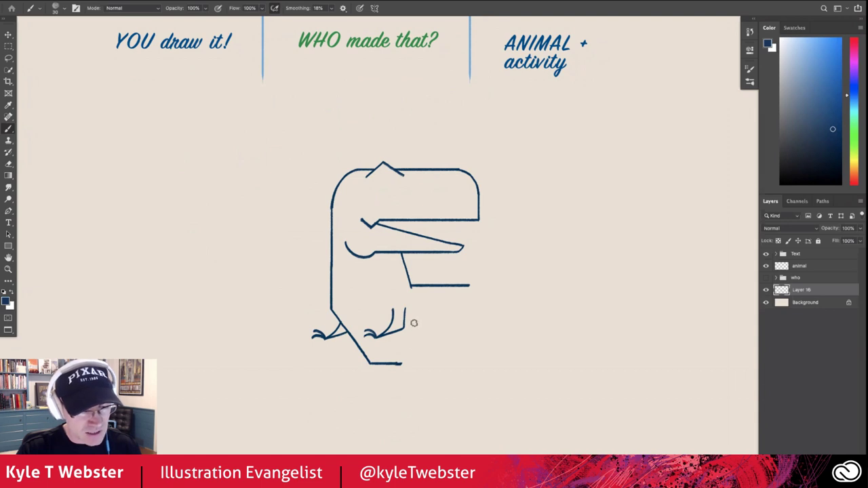
# Draw the angular first leg with its rounded rear thigh, then the second leg beneath the body
pyautogui.moveTo(413, 325); pyautogui.dragTo(398, 376)
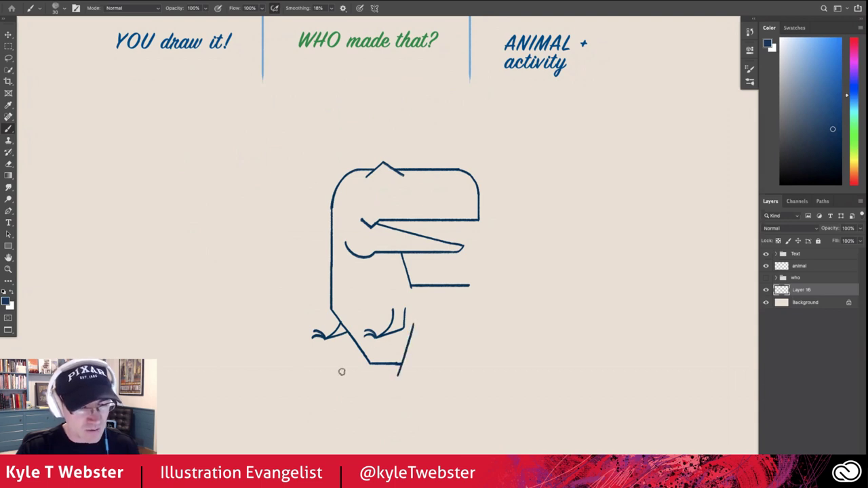
pyautogui.moveTo(333, 343); pyautogui.dragTo(319, 319)
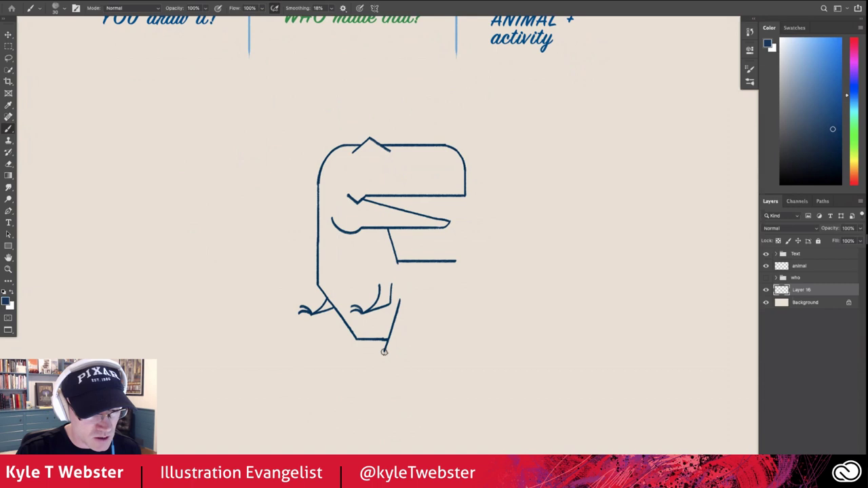
pyautogui.moveTo(384, 351); pyautogui.dragTo(427, 370)
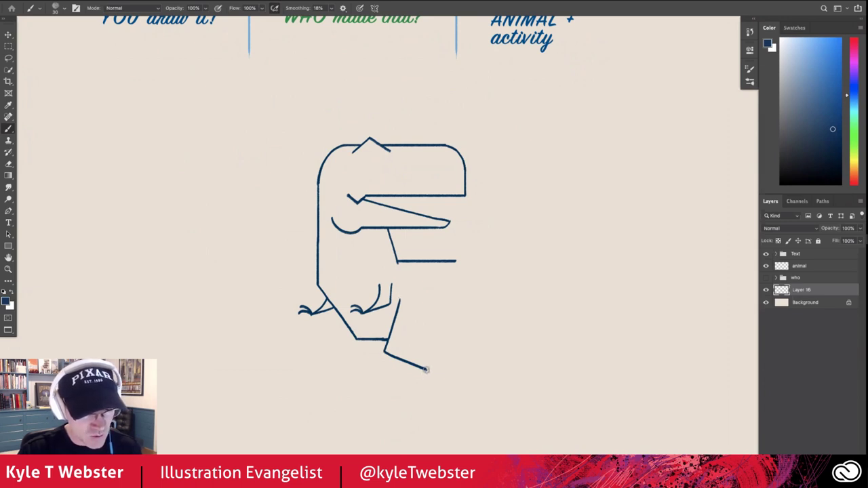
pyautogui.moveTo(426, 370); pyautogui.dragTo(414, 414)
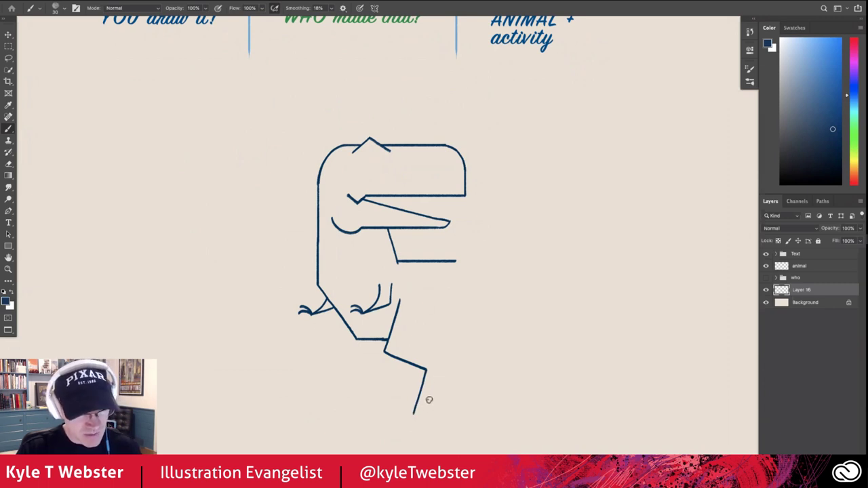
pyautogui.moveTo(426, 408); pyautogui.dragTo(450, 352)
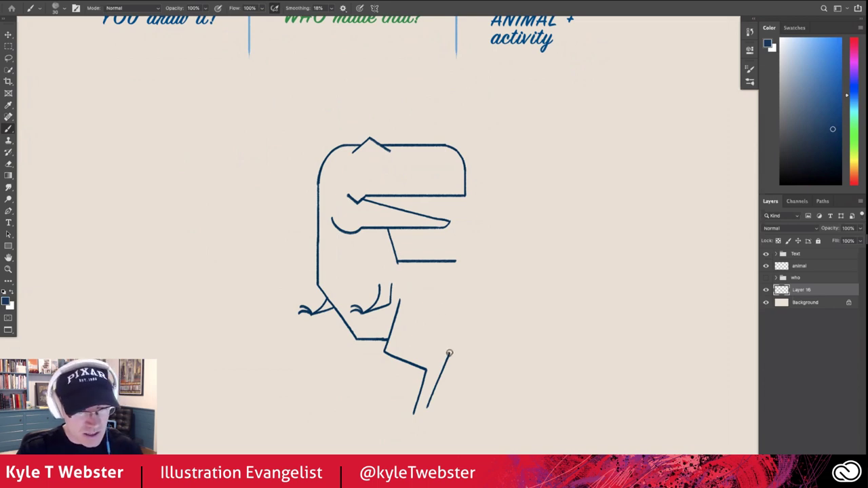
pyautogui.moveTo(447, 353); pyautogui.dragTo(450, 318)
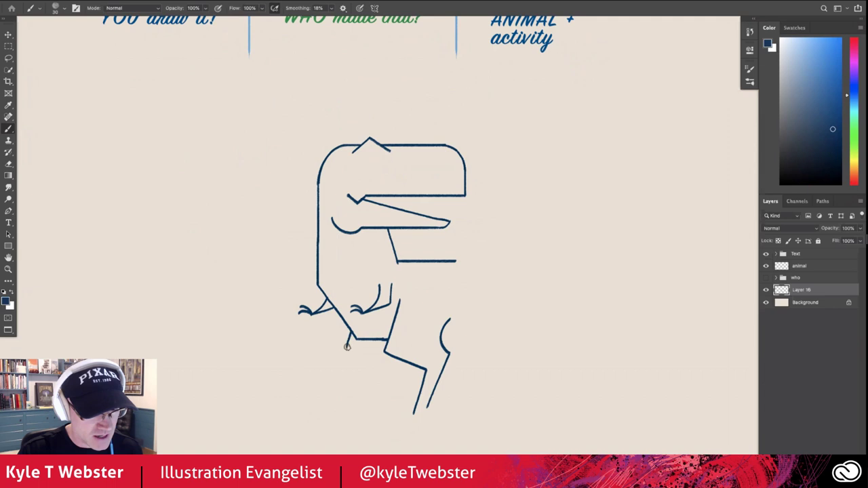
pyautogui.moveTo(349, 348)
pyautogui.mouseDown()
pyautogui.moveTo(382, 361)
pyautogui.moveTo(373, 397)
pyautogui.mouseUp()
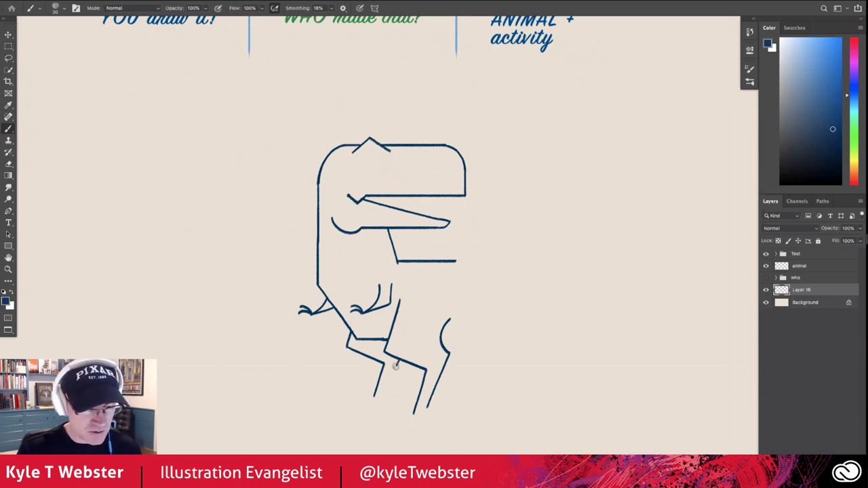
pyautogui.moveTo(397, 365); pyautogui.dragTo(384, 393)
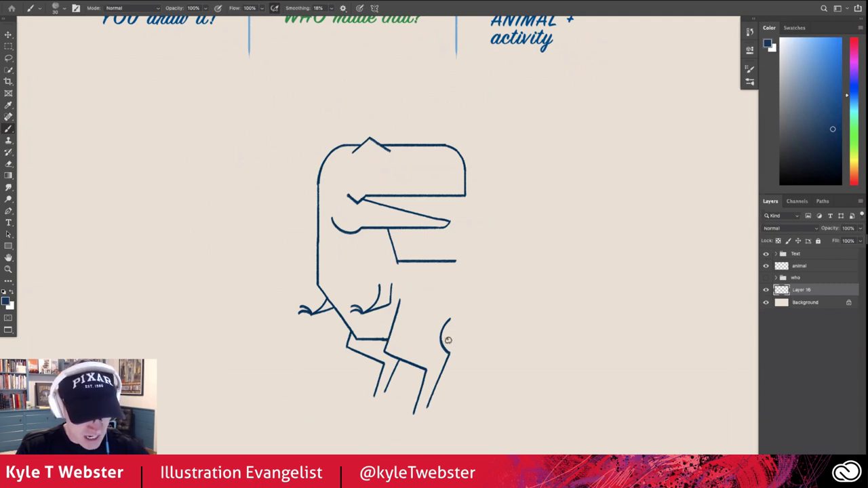
# Draw the belly and back lines to the tail, curve it upward and add a feathery tip
pyautogui.moveTo(442, 341); pyautogui.dragTo(536, 340)
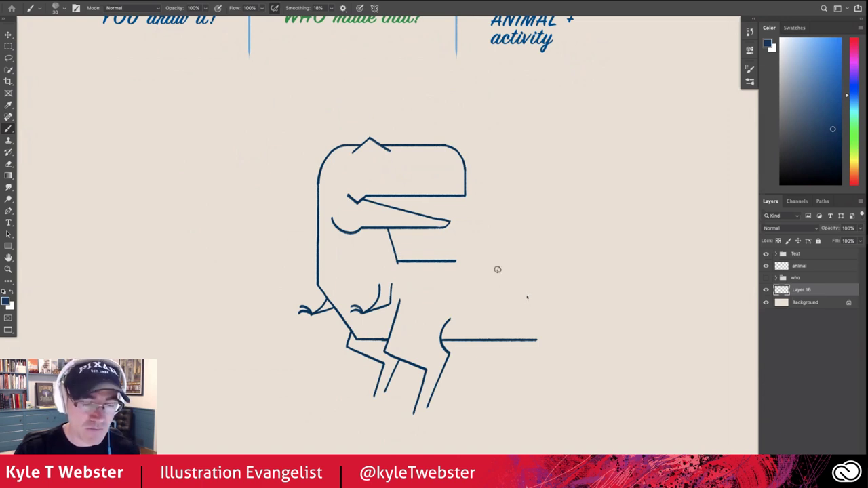
pyautogui.moveTo(457, 262); pyautogui.dragTo(526, 294)
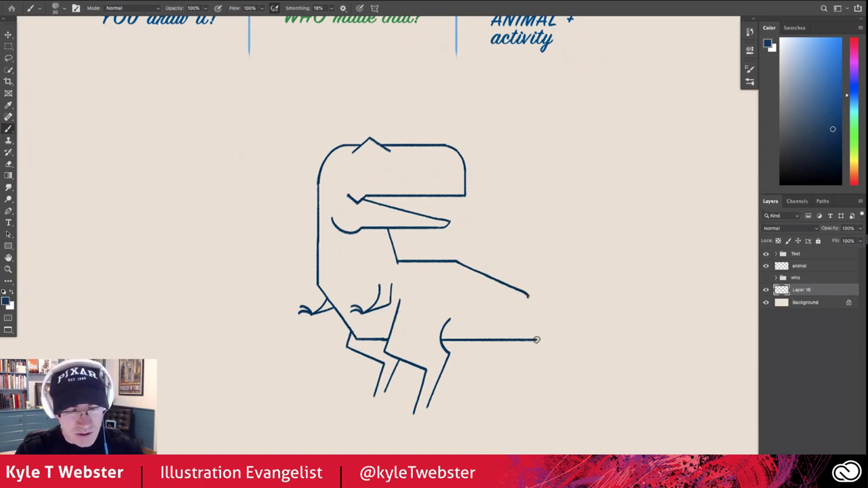
pyautogui.moveTo(538, 338); pyautogui.dragTo(553, 295)
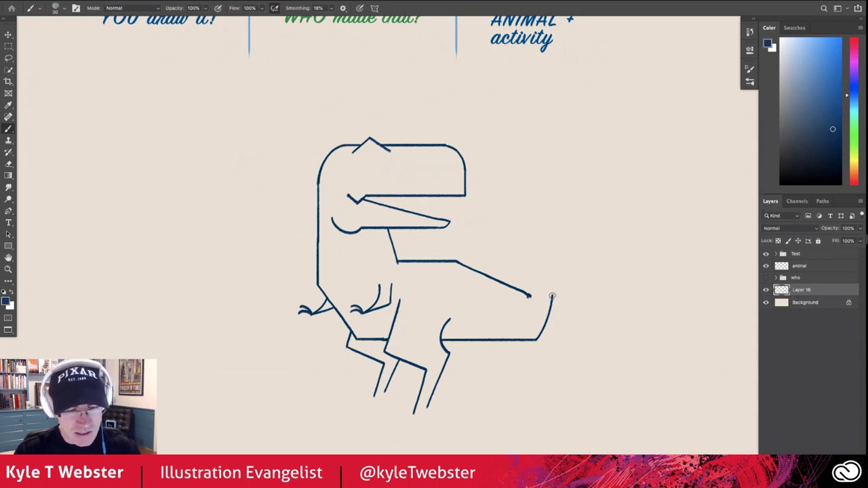
pyautogui.moveTo(551, 294); pyautogui.dragTo(529, 264)
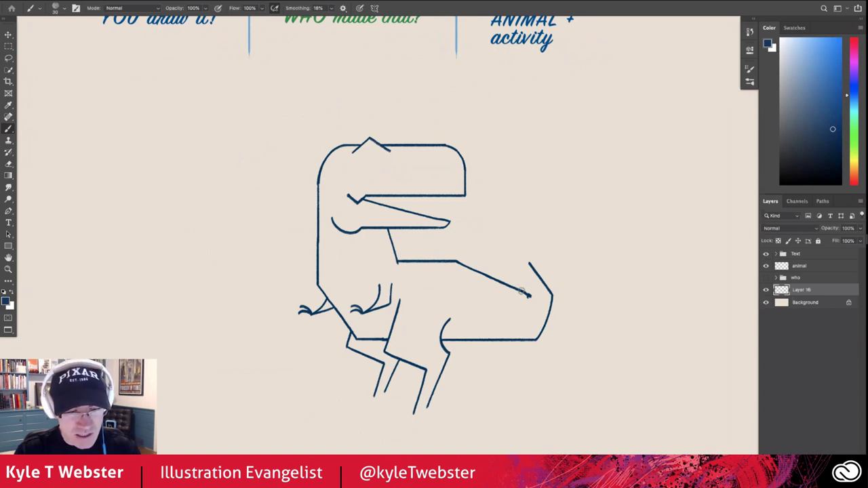
pyautogui.moveTo(518, 274); pyautogui.dragTo(523, 262)
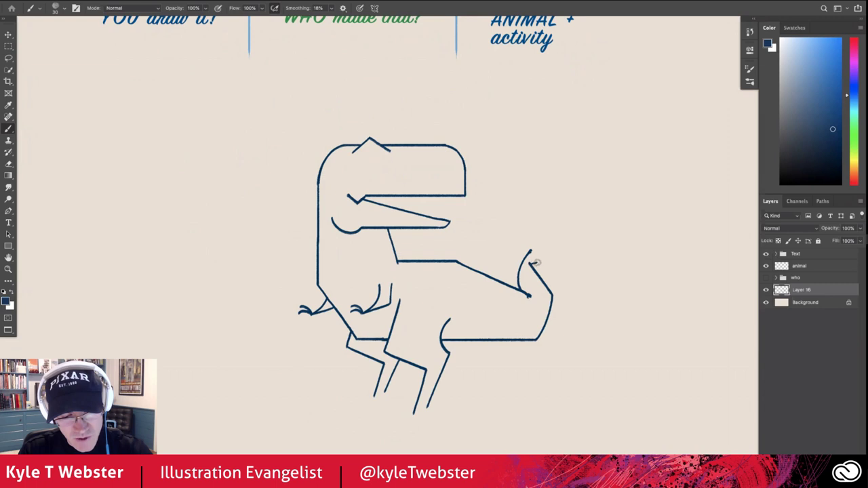
pyautogui.moveTo(535, 262); pyautogui.dragTo(570, 255)
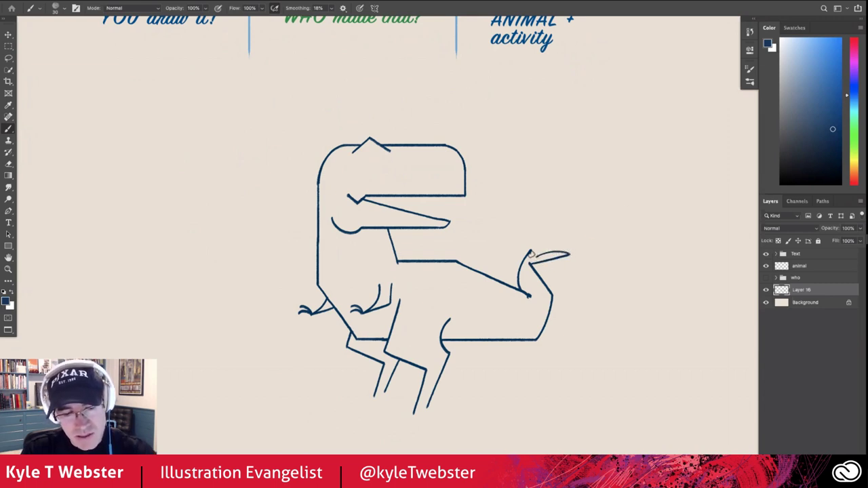
pyautogui.moveTo(534, 257)
pyautogui.mouseDown()
pyautogui.moveTo(574, 242)
pyautogui.moveTo(534, 256)
pyautogui.moveTo(553, 235)
pyautogui.moveTo(535, 252)
pyautogui.mouseUp()
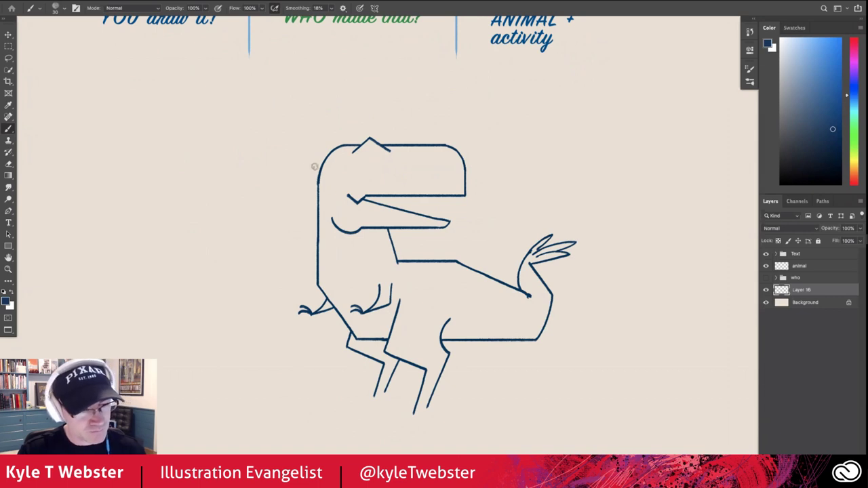
# Draw the eye with a dark pupil, a snout mark, and zigzag teeth along both jaws
pyautogui.hscroll(-2, 351, 152)
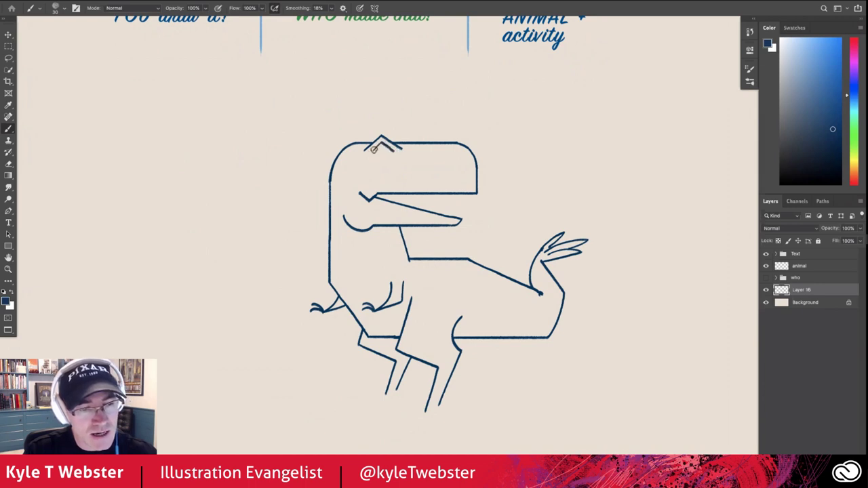
pyautogui.moveTo(371, 153)
pyautogui.mouseDown()
pyautogui.moveTo(389, 152)
pyautogui.moveTo(372, 151)
pyautogui.mouseUp()
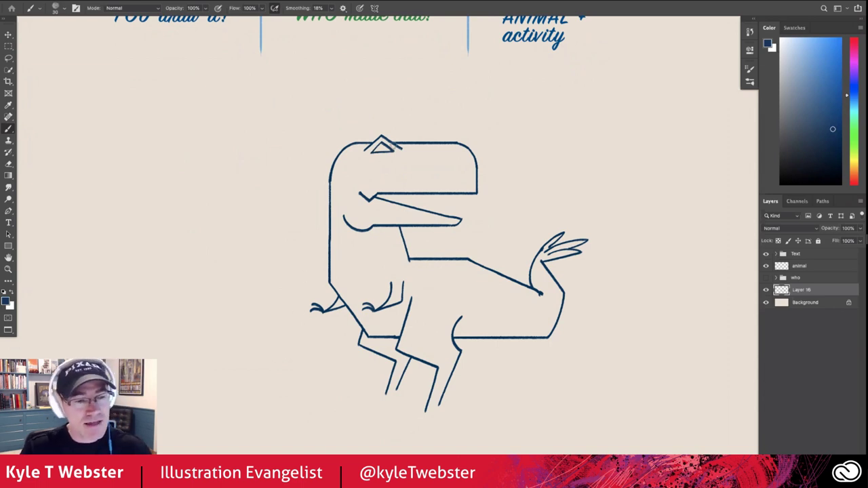
pyautogui.moveTo(383, 146); pyautogui.dragTo(382, 149)
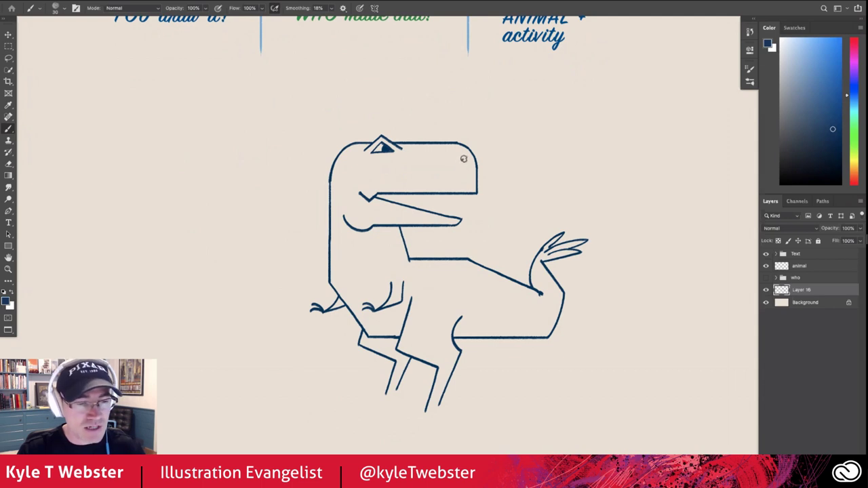
pyautogui.moveTo(463, 155); pyautogui.dragTo(467, 167)
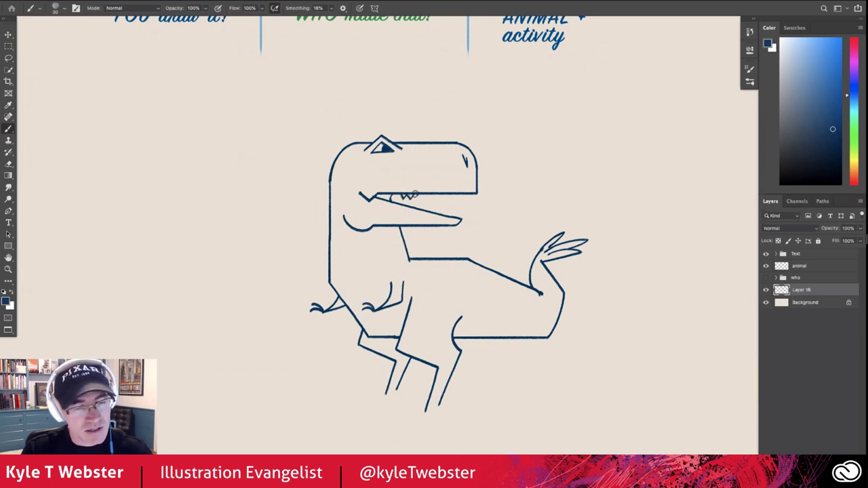
pyautogui.moveTo(423, 195); pyautogui.dragTo(466, 195)
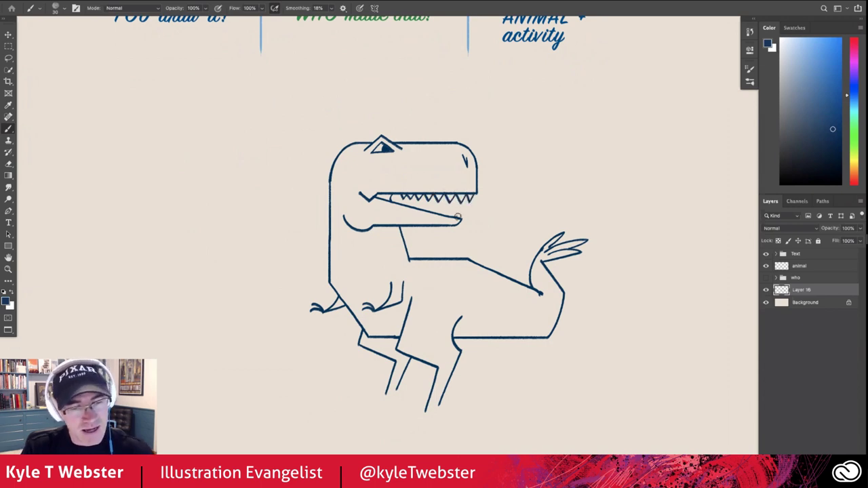
pyautogui.moveTo(459, 213); pyautogui.dragTo(419, 207)
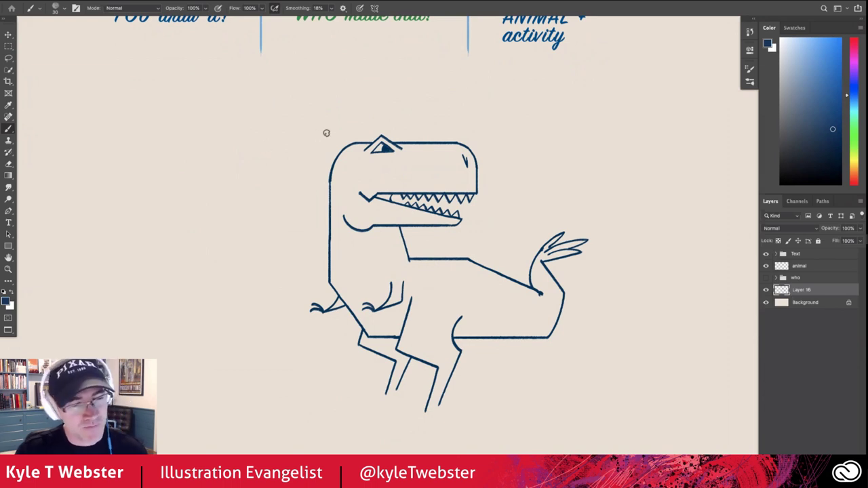
# Paint a feathery head crest, cheek lines below the eye, chest feather marks and hip fur marks
pyautogui.moveTo(353, 142)
pyautogui.mouseDown()
pyautogui.moveTo(321, 124)
pyautogui.moveTo(334, 139)
pyautogui.moveTo(323, 150)
pyautogui.moveTo(312, 138)
pyautogui.moveTo(313, 153)
pyautogui.mouseUp()
pyautogui.moveTo(346, 148); pyautogui.dragTo(307, 170)
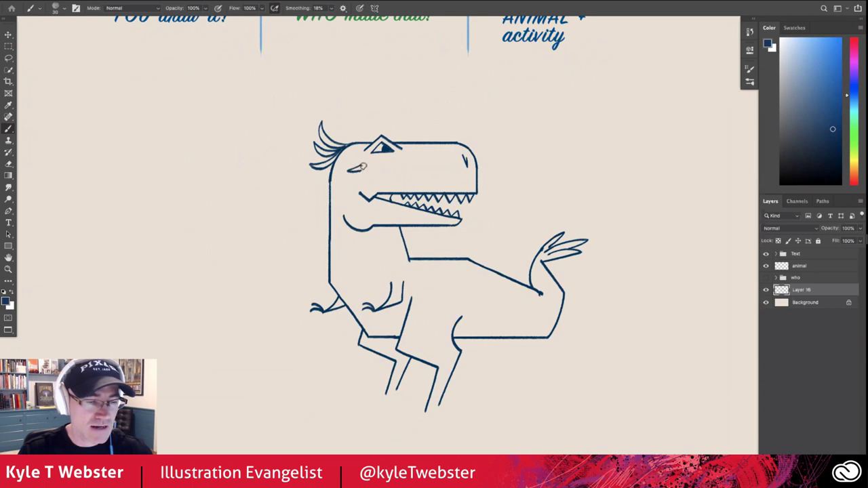
pyautogui.moveTo(347, 172)
pyautogui.mouseDown()
pyautogui.moveTo(364, 167)
pyautogui.moveTo(353, 178)
pyautogui.mouseUp()
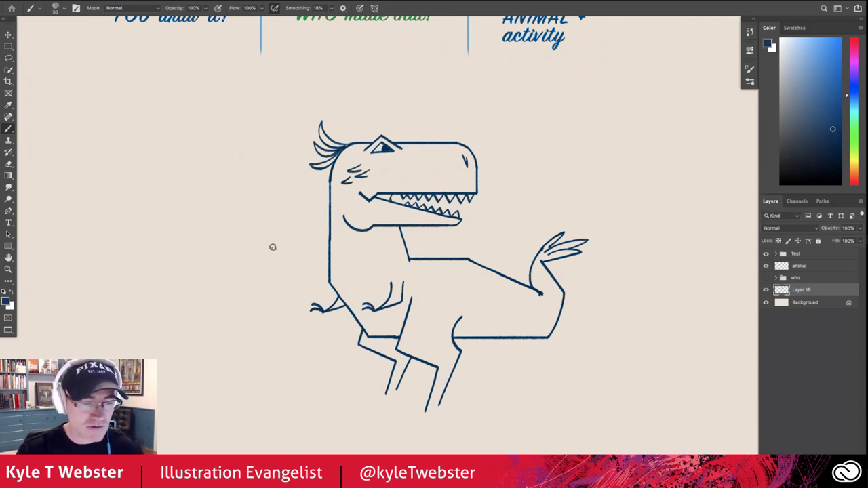
pyautogui.moveTo(339, 256)
pyautogui.mouseDown()
pyautogui.moveTo(357, 274)
pyautogui.moveTo(364, 261)
pyautogui.mouseUp()
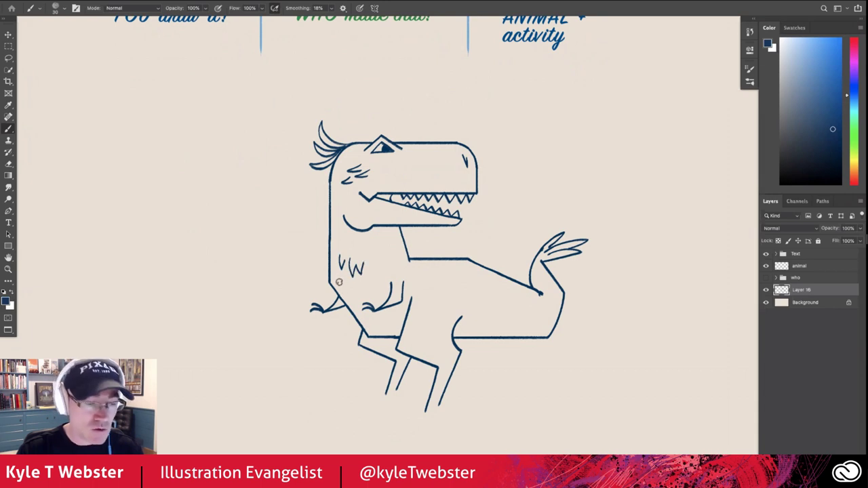
pyautogui.moveTo(339, 279)
pyautogui.mouseDown()
pyautogui.moveTo(344, 288)
pyautogui.moveTo(356, 281)
pyautogui.moveTo(375, 252)
pyautogui.mouseUp()
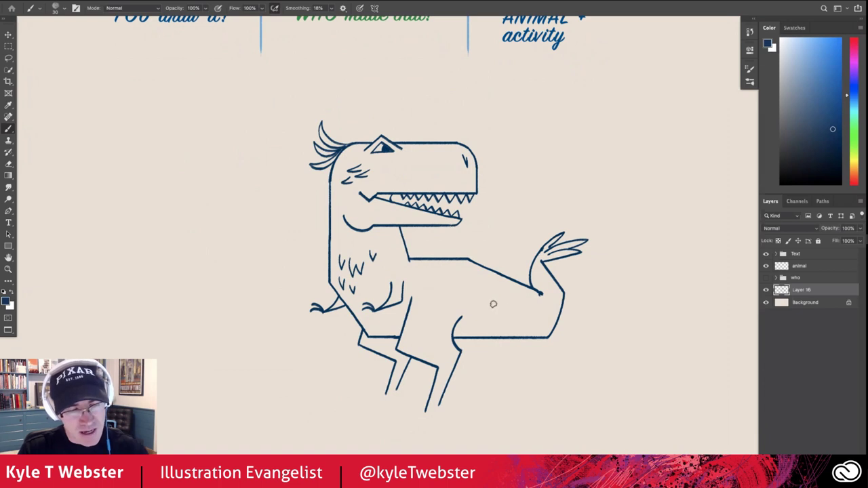
pyautogui.moveTo(487, 312)
pyautogui.mouseDown()
pyautogui.moveTo(505, 302)
pyautogui.moveTo(513, 313)
pyautogui.moveTo(527, 305)
pyautogui.moveTo(528, 316)
pyautogui.mouseUp()
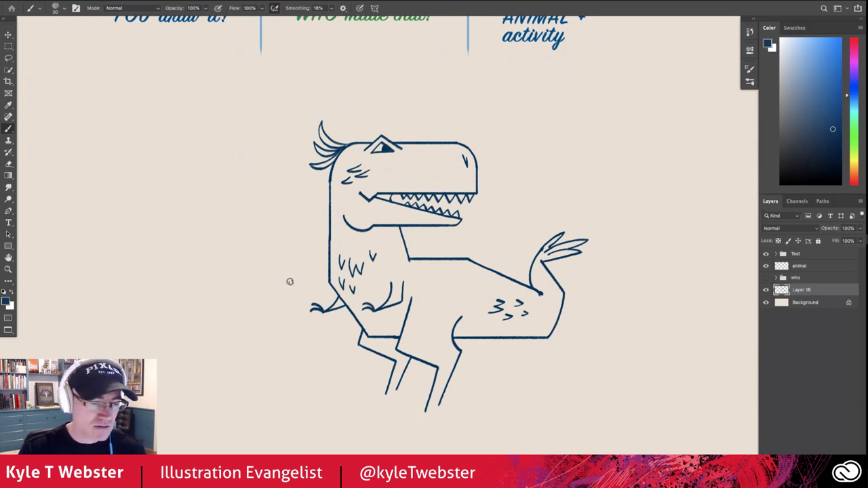
pyautogui.scroll(-2, 294, 275)
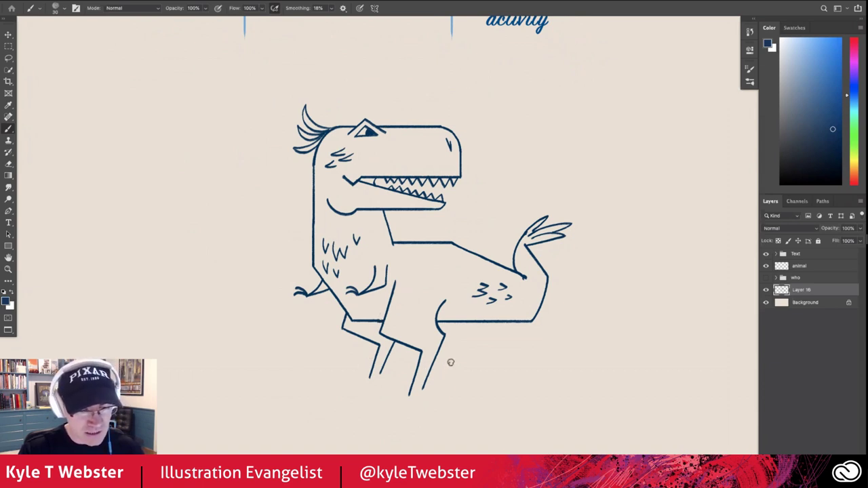
# Paint seven short slanted grass blades around and between the dinosaur's feet
pyautogui.moveTo(435, 389)
pyautogui.mouseDown()
pyautogui.moveTo(450, 364)
pyautogui.moveTo(459, 393)
pyautogui.moveTo(449, 387)
pyautogui.mouseUp()
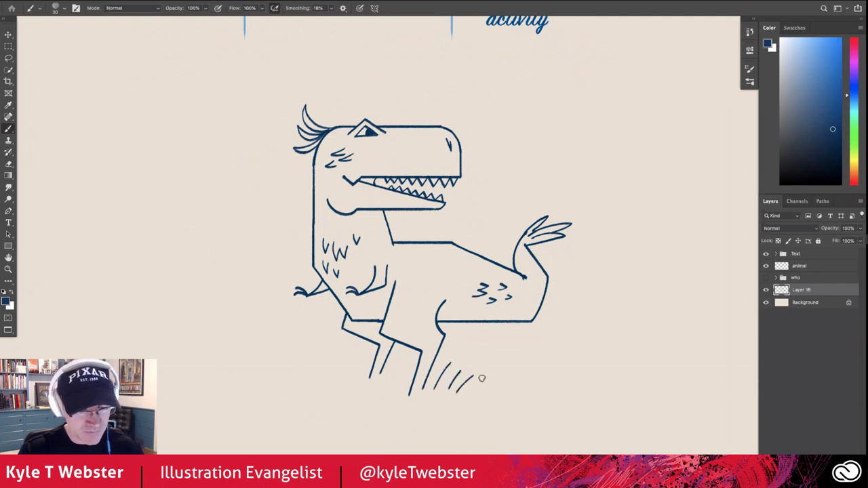
pyautogui.moveTo(491, 370)
pyautogui.mouseDown()
pyautogui.moveTo(483, 384)
pyautogui.moveTo(491, 392)
pyautogui.mouseUp()
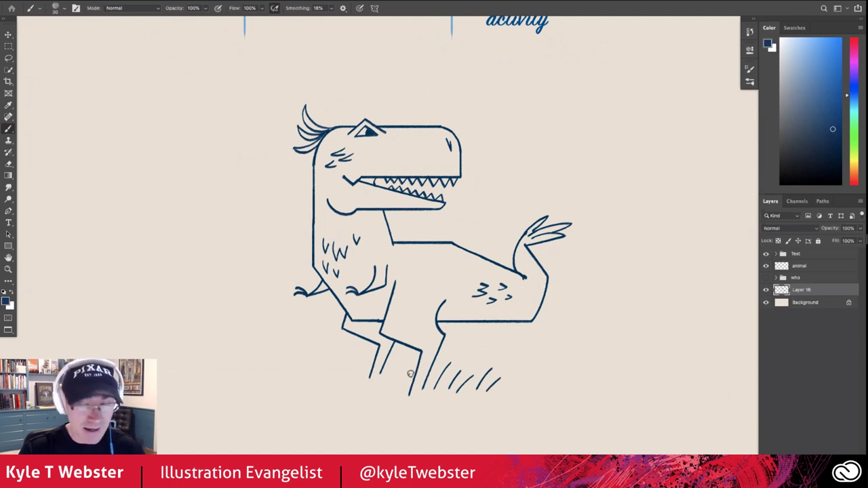
pyautogui.moveTo(411, 369)
pyautogui.mouseDown()
pyautogui.moveTo(400, 388)
pyautogui.moveTo(344, 377)
pyautogui.moveTo(318, 392)
pyautogui.mouseUp()
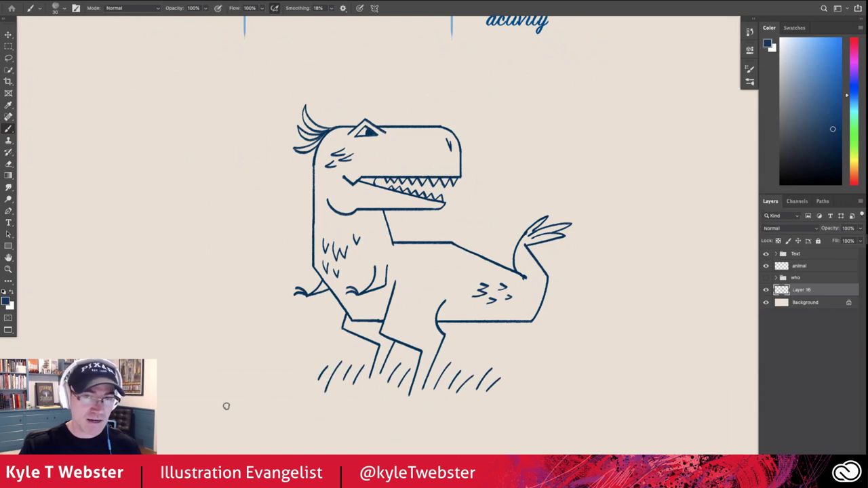
pyautogui.moveTo(431, 380); pyautogui.dragTo(420, 393)
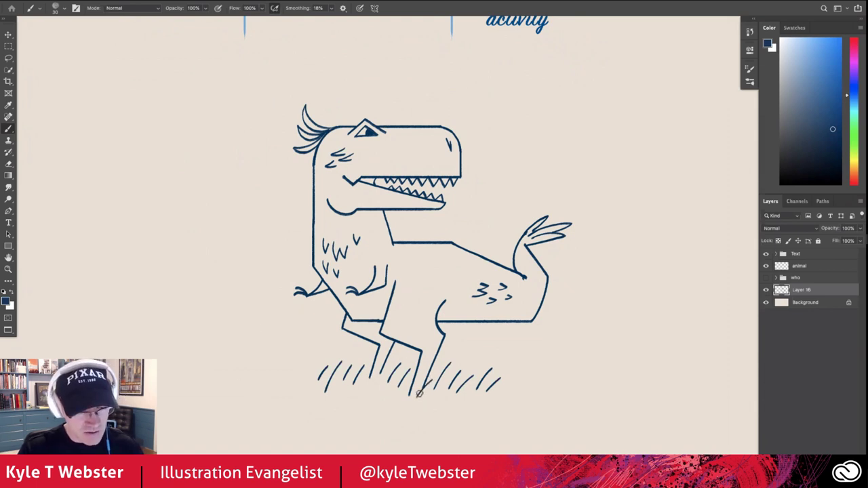
pyautogui.moveTo(391, 364); pyautogui.dragTo(374, 380)
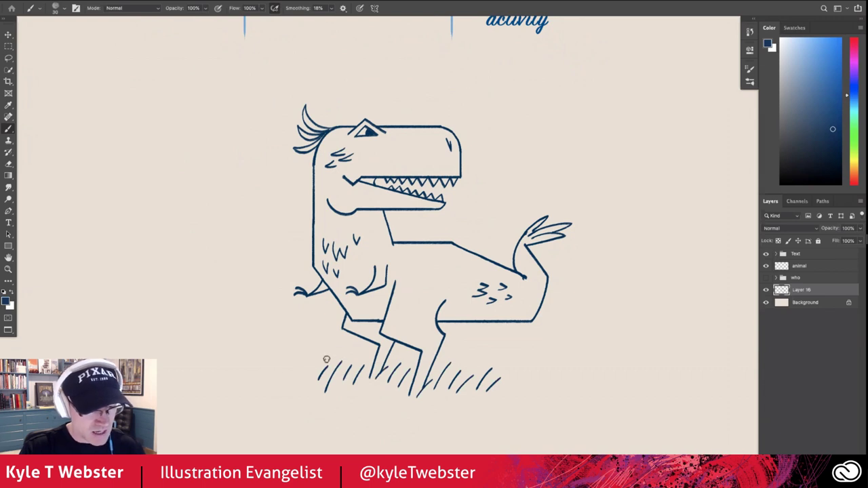
pyautogui.moveTo(344, 345)
pyautogui.mouseDown()
pyautogui.moveTo(329, 366)
pyautogui.moveTo(305, 362)
pyautogui.moveTo(353, 361)
pyautogui.mouseUp()
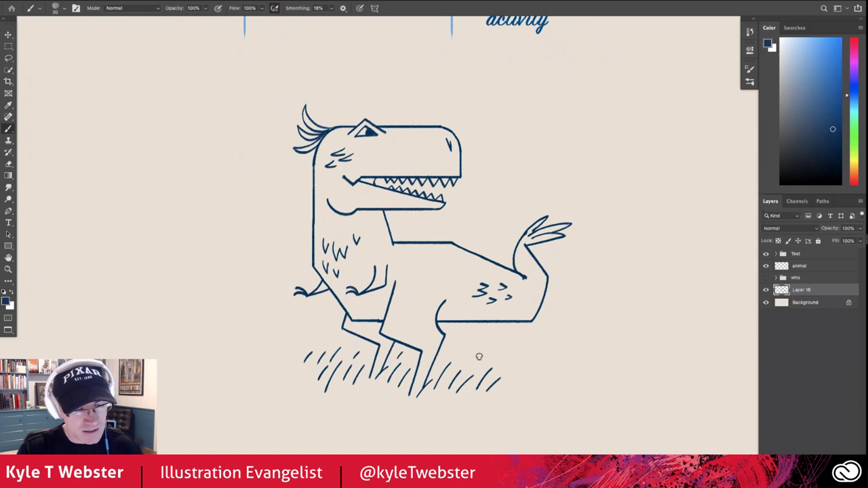
pyautogui.moveTo(481, 354); pyautogui.dragTo(474, 363)
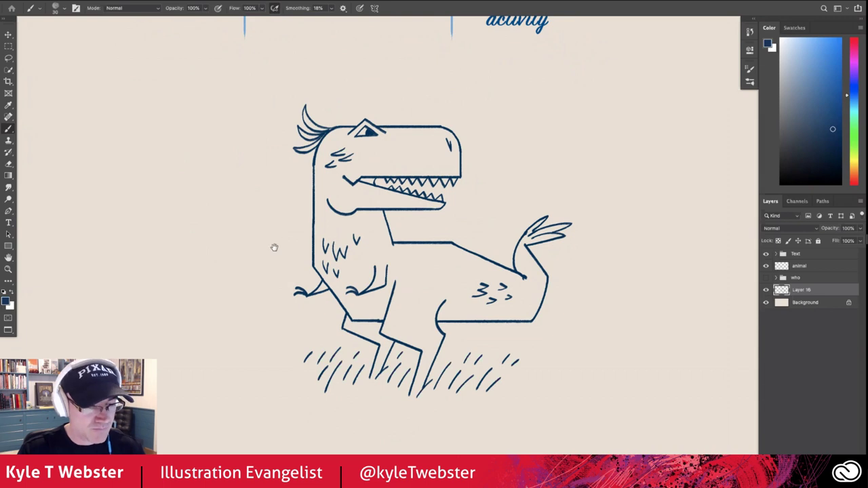
pyautogui.moveTo(273, 249); pyautogui.dragTo(290, 263)
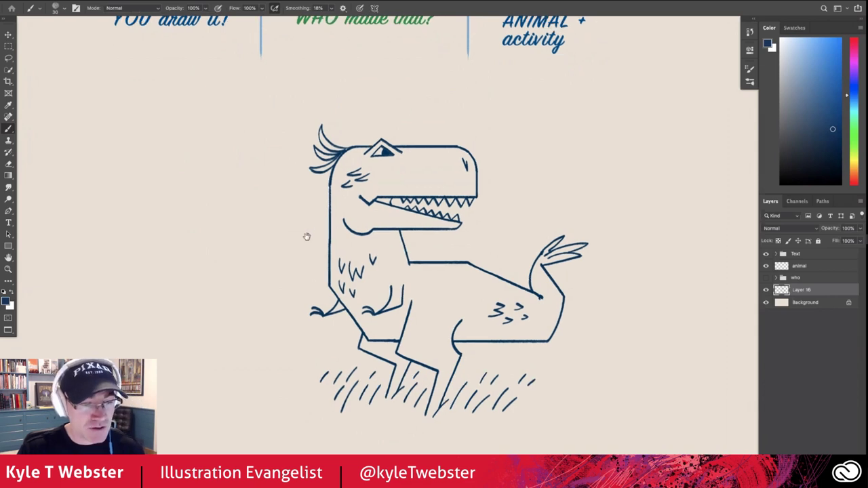
pyautogui.hscroll(2, 306, 237)
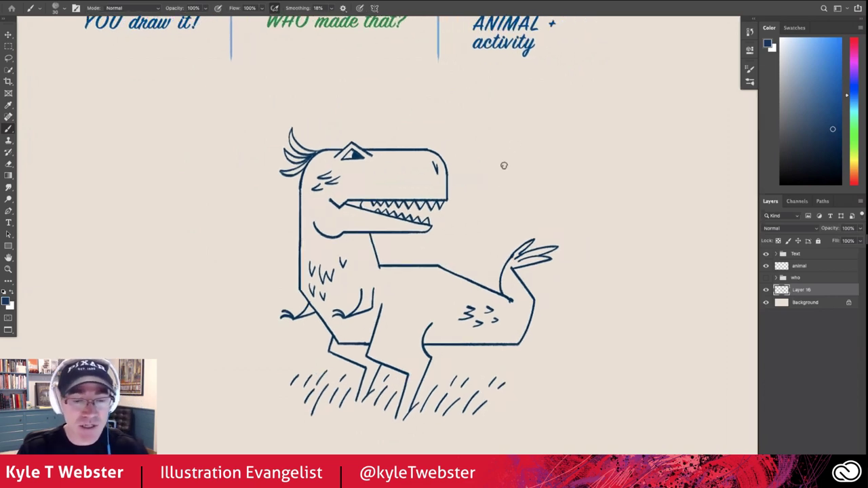
# Draw two arched stems beside the dinosaur's head and hatch leaf strokes along them
pyautogui.moveTo(533, 132); pyautogui.dragTo(494, 201)
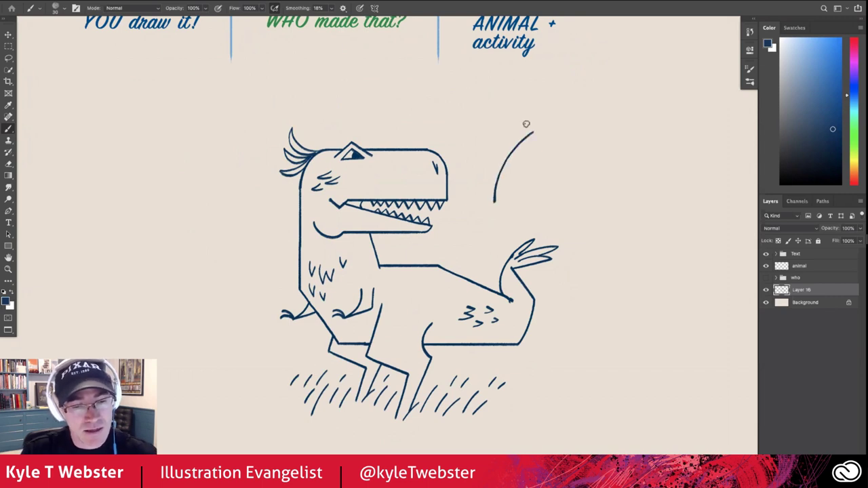
pyautogui.moveTo(525, 124); pyautogui.dragTo(478, 141)
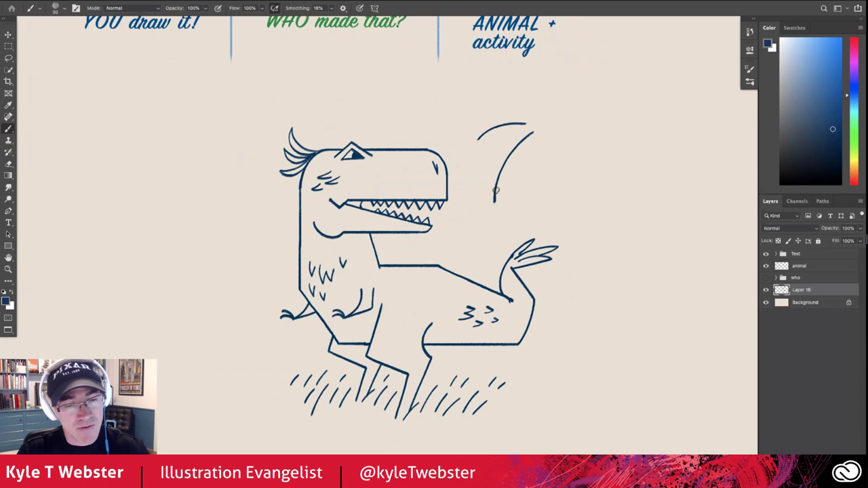
pyautogui.moveTo(504, 184)
pyautogui.mouseDown()
pyautogui.moveTo(496, 198)
pyautogui.moveTo(504, 181)
pyautogui.mouseUp()
pyautogui.moveTo(518, 152)
pyautogui.mouseDown()
pyautogui.moveTo(509, 170)
pyautogui.moveTo(516, 157)
pyautogui.moveTo(478, 144)
pyautogui.moveTo(514, 139)
pyautogui.moveTo(517, 106)
pyautogui.mouseUp()
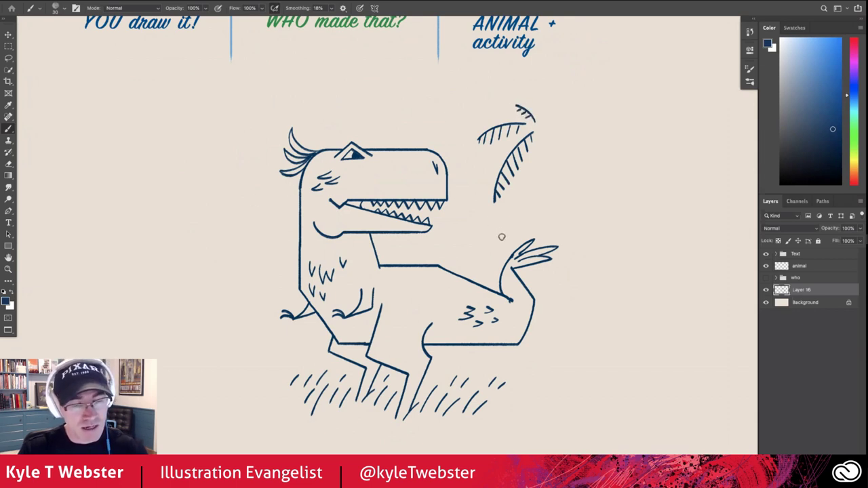
# Draw a zigzag shrub with a second row beneath it and a grassy tuft beside it
pyautogui.moveTo(497, 241)
pyautogui.mouseDown()
pyautogui.moveTo(473, 232)
pyautogui.moveTo(443, 239)
pyautogui.mouseUp()
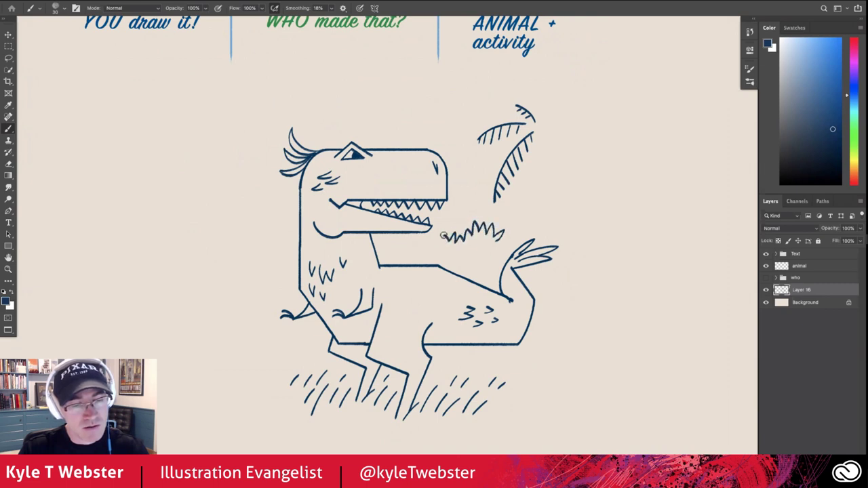
pyautogui.moveTo(494, 247); pyautogui.dragTo(465, 254)
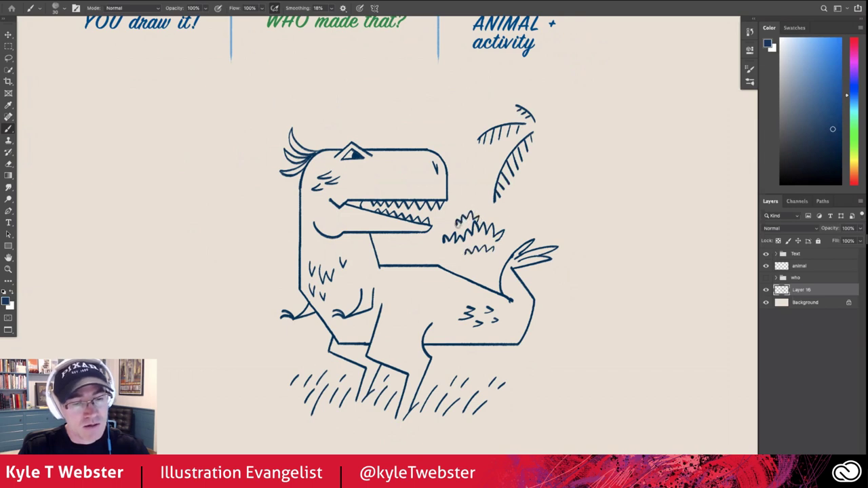
pyautogui.moveTo(324, 244); pyautogui.dragTo(315, 226)
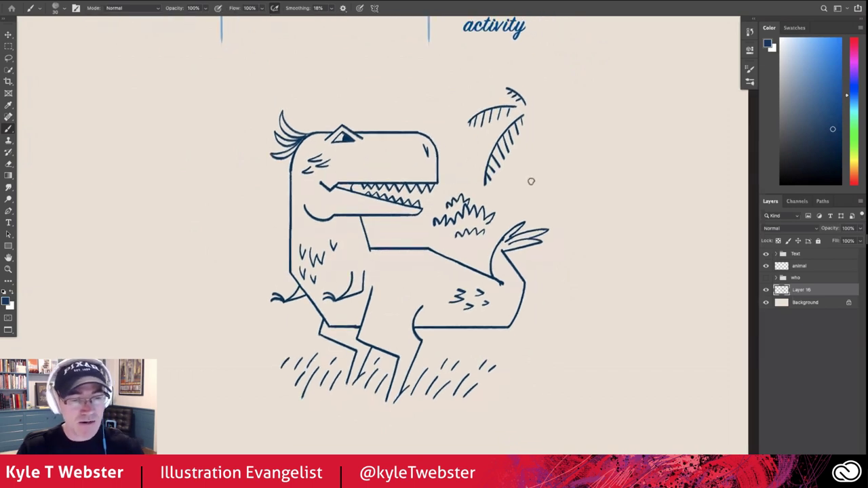
pyautogui.moveTo(513, 202)
pyautogui.mouseDown()
pyautogui.moveTo(549, 190)
pyautogui.moveTo(570, 198)
pyautogui.mouseUp()
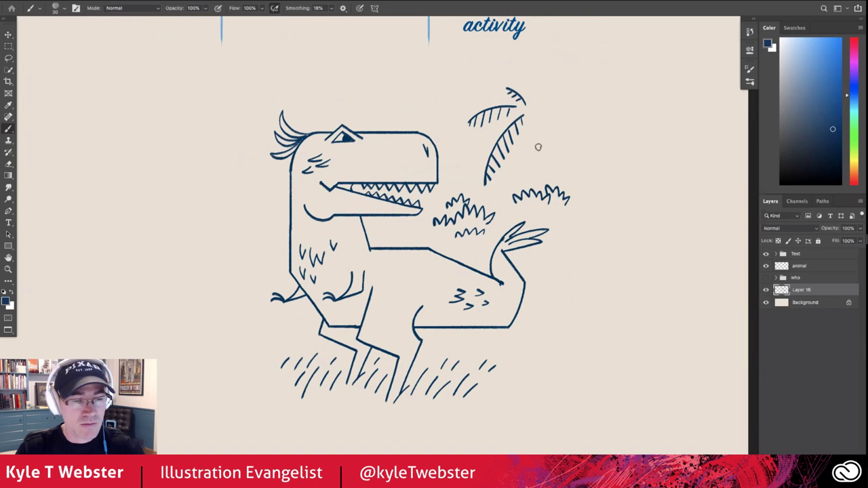
# Draw both edges of the curved palm trunk and a frond at its top
pyautogui.moveTo(530, 116); pyautogui.dragTo(545, 180)
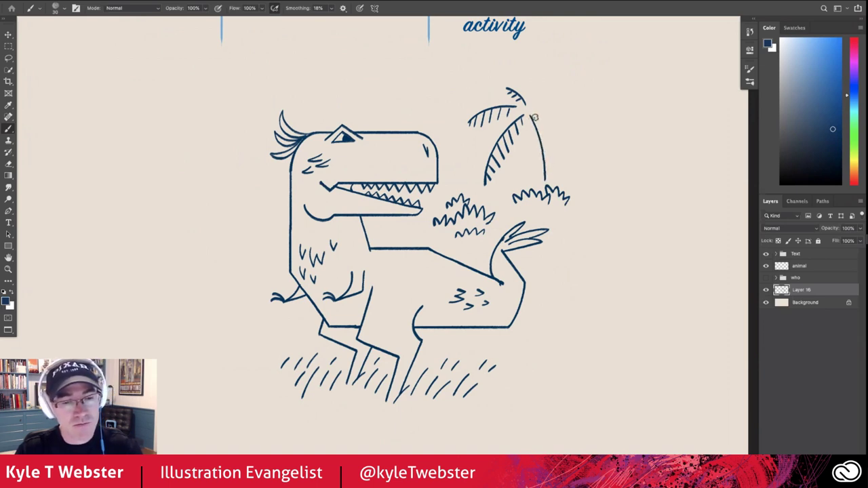
pyautogui.moveTo(533, 113); pyautogui.dragTo(552, 180)
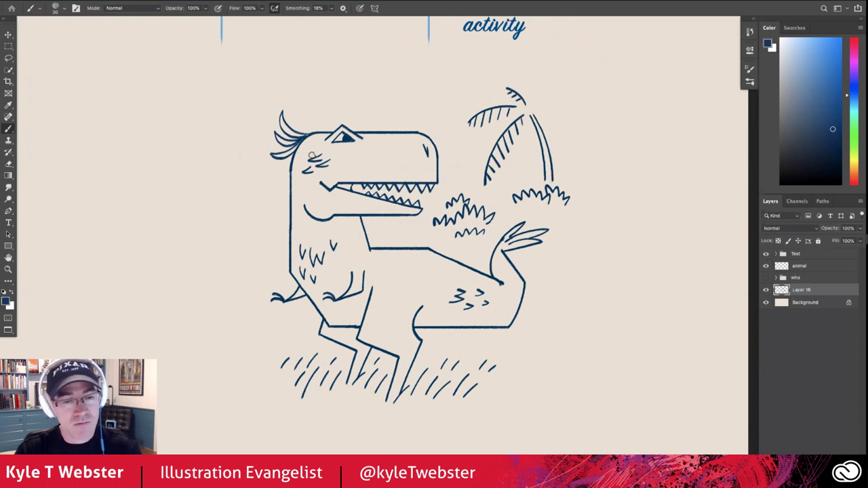
pyautogui.moveTo(542, 107); pyautogui.dragTo(547, 104)
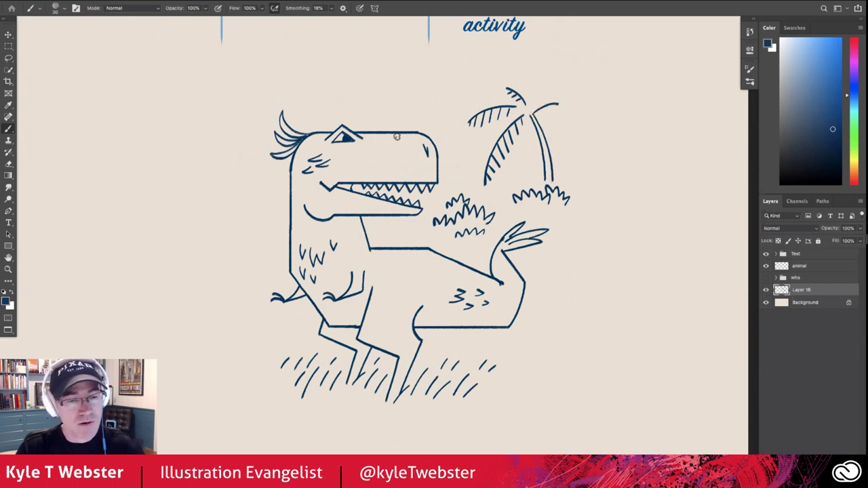
pyautogui.moveTo(303, 231); pyautogui.dragTo(366, 217)
pyautogui.moveTo(274, 243); pyautogui.dragTo(265, 250)
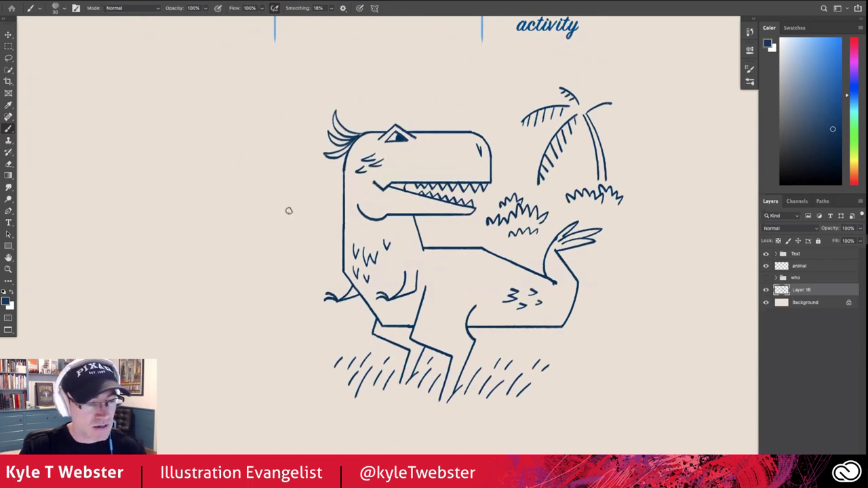
# Sketch a small palm left of the chest with a curved trunk, spiky leaves and an arched frond
pyautogui.moveTo(287, 211); pyautogui.dragTo(309, 263)
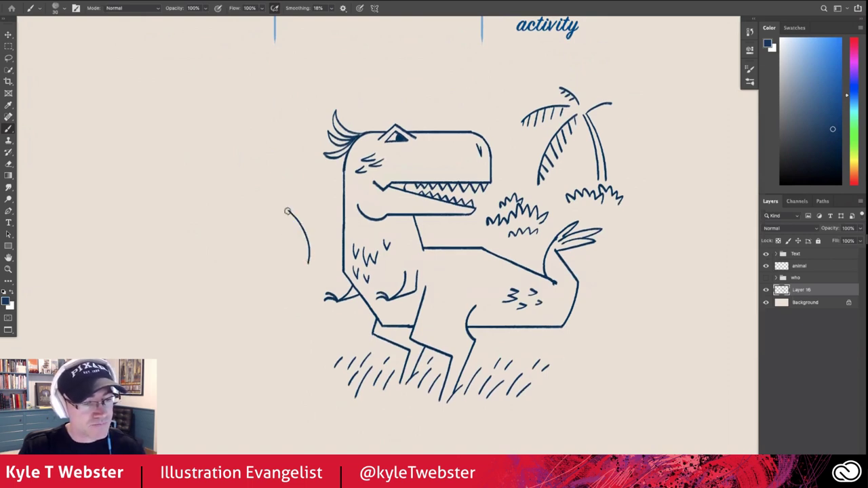
pyautogui.moveTo(287, 211); pyautogui.dragTo(306, 251)
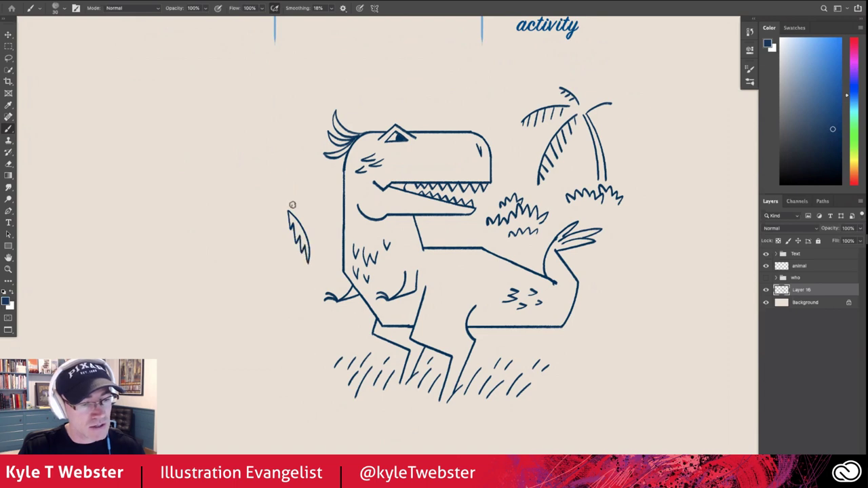
pyautogui.moveTo(288, 211)
pyautogui.mouseDown()
pyautogui.moveTo(305, 202)
pyautogui.moveTo(321, 223)
pyautogui.moveTo(307, 211)
pyautogui.moveTo(316, 189)
pyautogui.moveTo(287, 208)
pyautogui.moveTo(266, 192)
pyautogui.moveTo(276, 206)
pyautogui.moveTo(273, 249)
pyautogui.moveTo(290, 274)
pyautogui.moveTo(275, 249)
pyautogui.mouseUp()
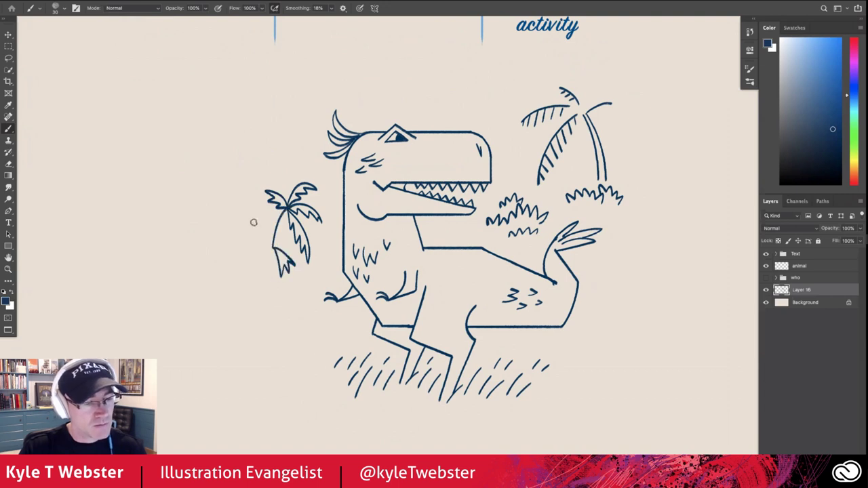
pyautogui.hotkey('ctrl', '-')
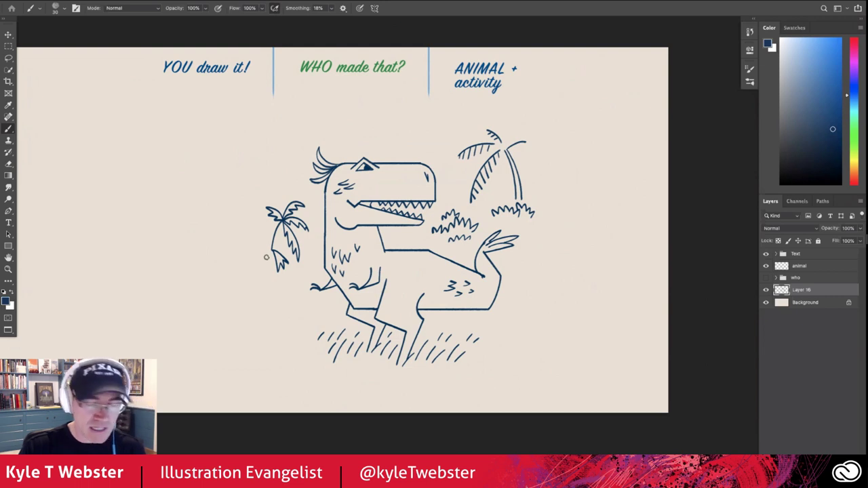
# Scale the dinosaur scene down to about 75% and move it to the lower right
pyautogui.press('v')
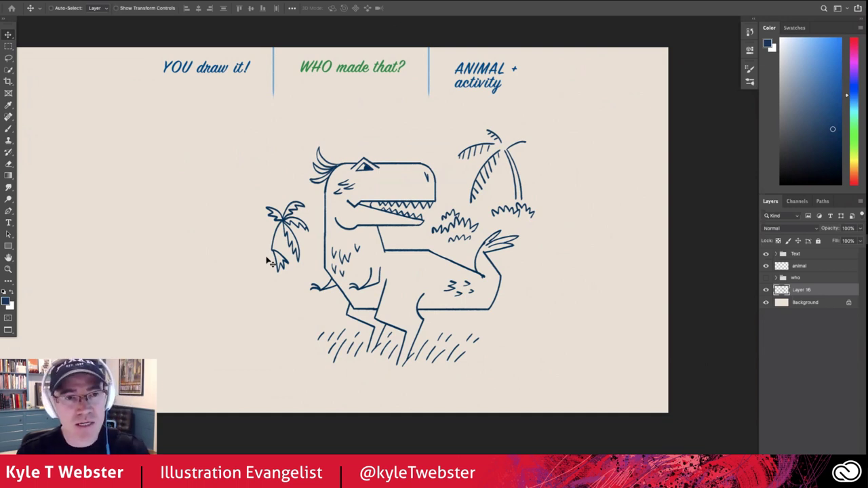
pyautogui.hotkey('ctrl', 't')
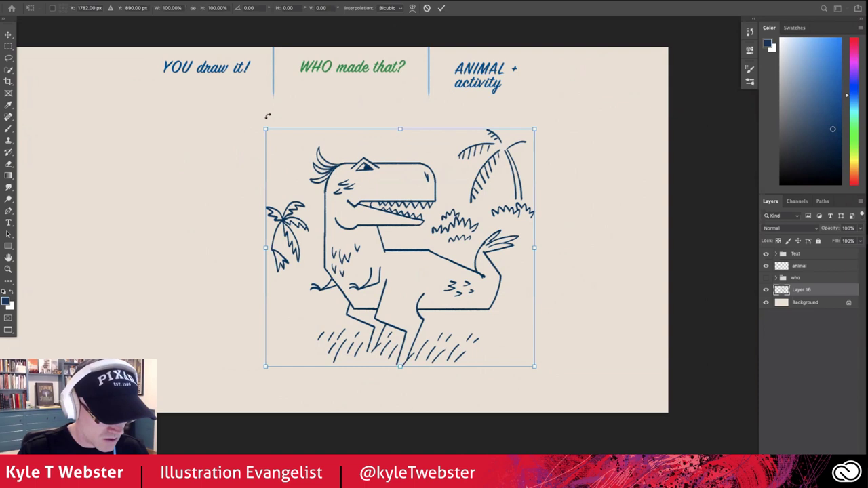
pyautogui.moveTo(264, 129); pyautogui.dragTo(337, 181)
pyautogui.moveTo(379, 241); pyautogui.dragTo(483, 212)
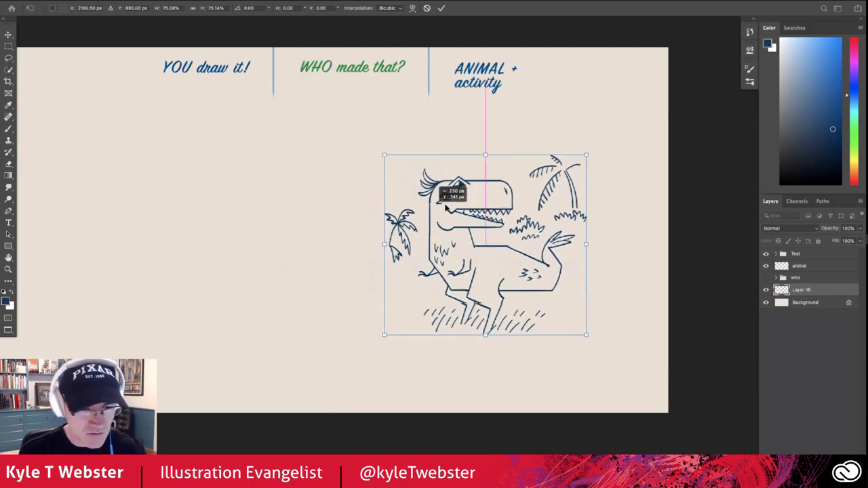
pyautogui.press('Return')
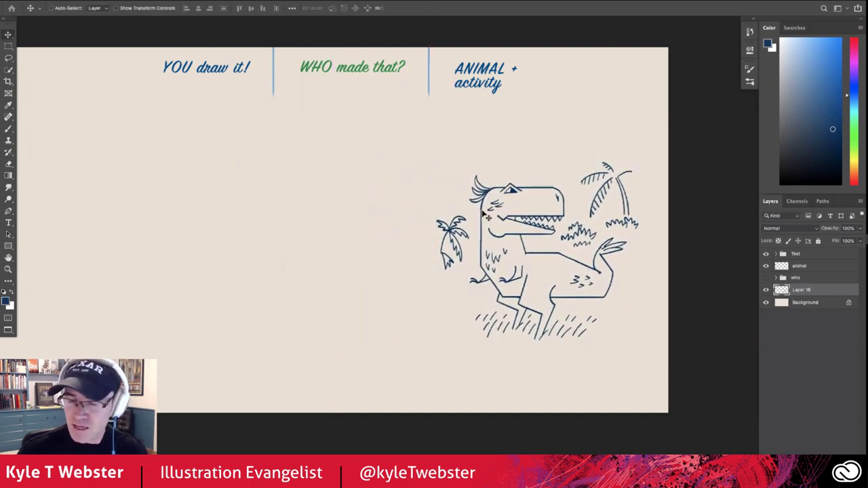
# Return to the Brush and expand the 'who' group in the Layers panel
pyautogui.press('b')
pyautogui.moveTo(333, 243); pyautogui.dragTo(368, 224)
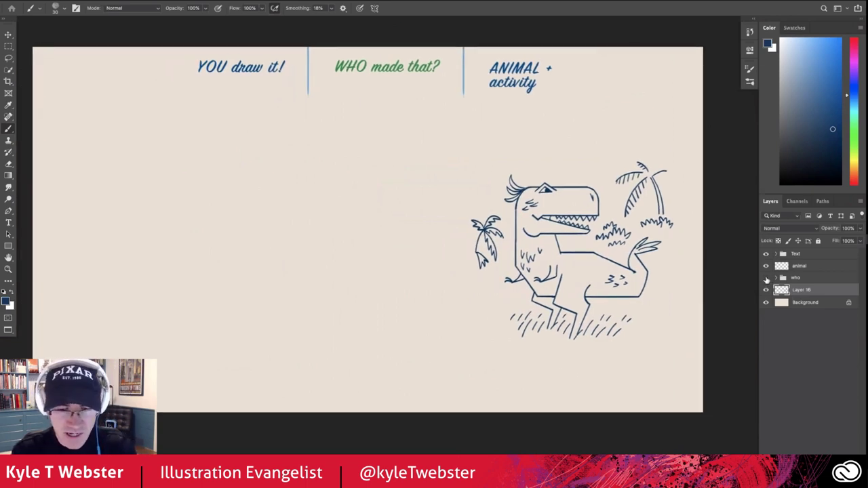
pyautogui.click(778, 278)
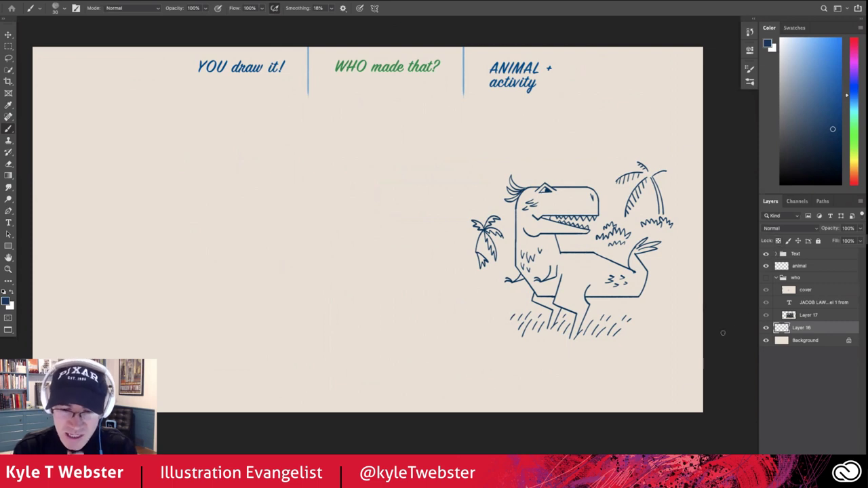
# Make the 'who' group visible and zoom in on the small lattice painting
pyautogui.click(767, 279)
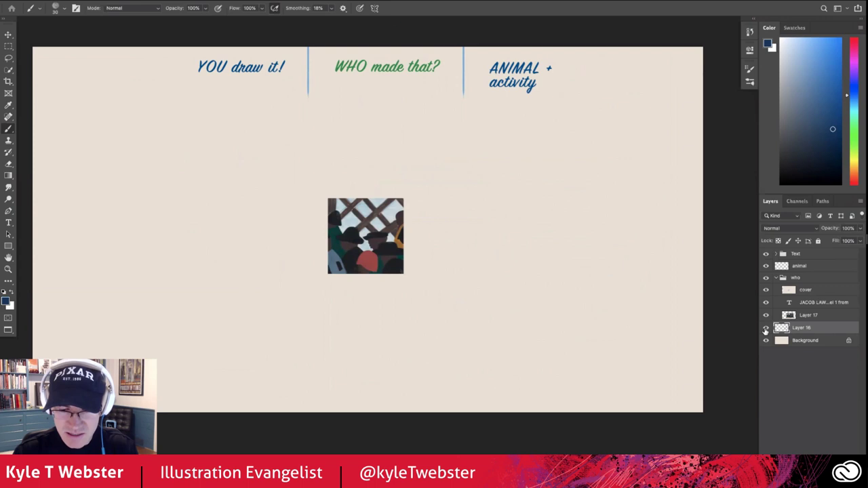
pyautogui.keyDown('ctrl'); pyautogui.click(338, 283); pyautogui.keyUp('ctrl')
pyautogui.moveTo(299, 278); pyautogui.dragTo(301, 311)
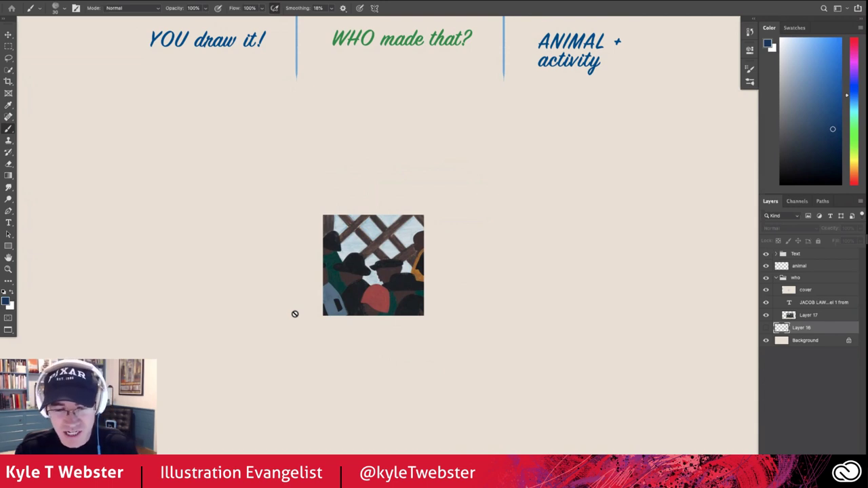
# Hide the 'cover' layer to show the Migration Series Panel 1 painting and its caption
pyautogui.click(767, 290)
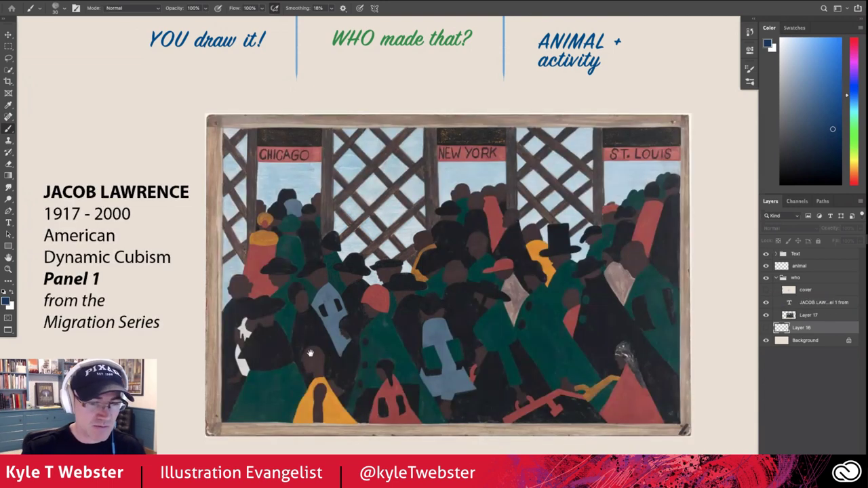
pyautogui.moveTo(309, 354); pyautogui.dragTo(333, 344)
pyautogui.scroll(1, 333, 344)
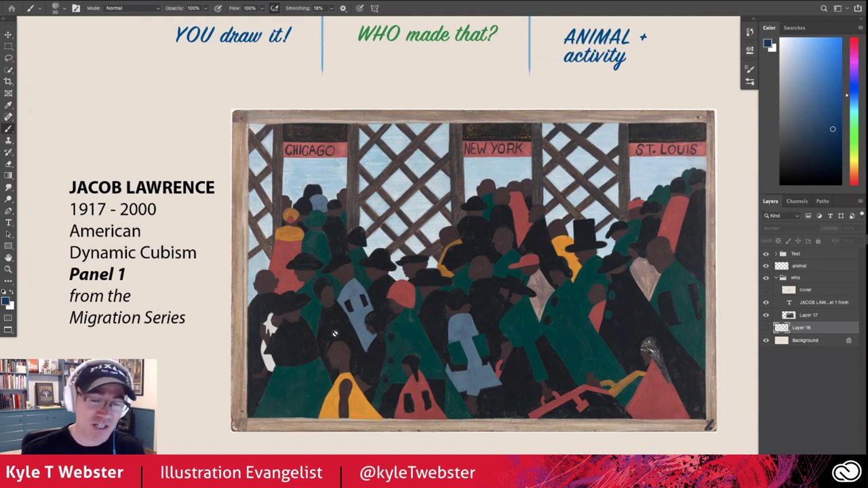
# Hide and collapse the 'who' group, then select the 'animal' layer
pyautogui.click(777, 278)
pyautogui.click(767, 278)
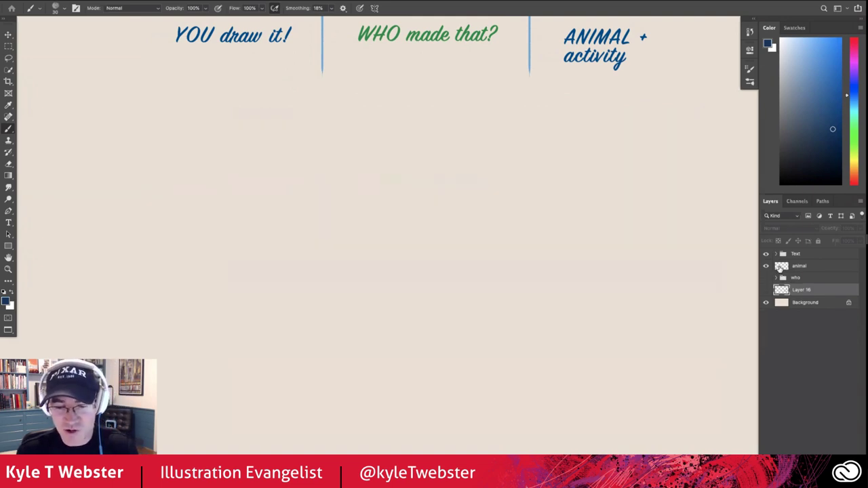
pyautogui.click(781, 265)
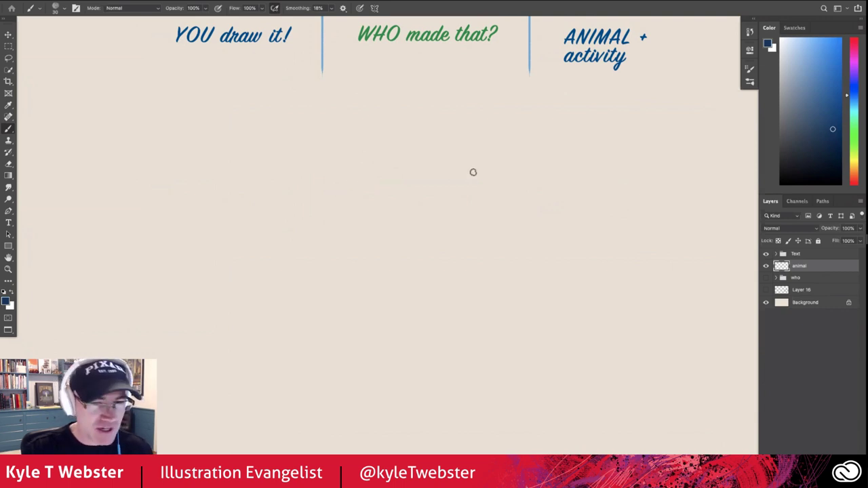
# In light blue, sketch a head oval with a long snout, floppy ear, curly fur and neck
pyautogui.click(807, 55)
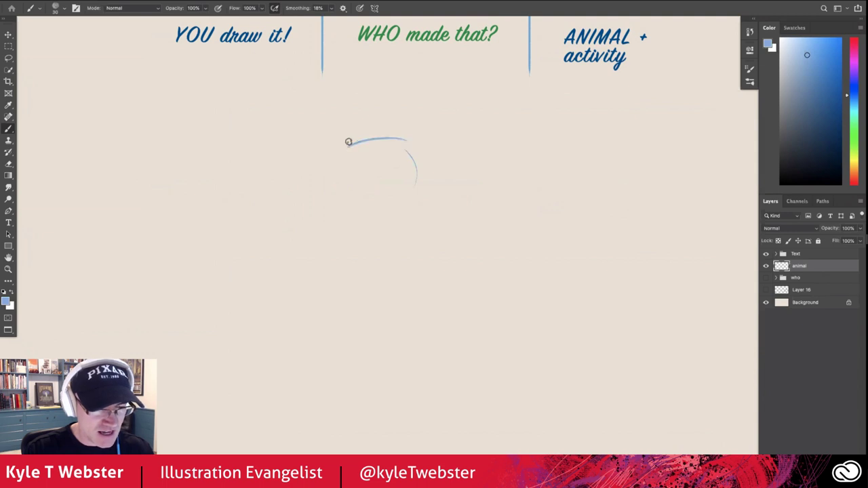
pyautogui.moveTo(408, 193); pyautogui.dragTo(358, 194)
pyautogui.moveTo(407, 178)
pyautogui.mouseDown()
pyautogui.moveTo(348, 188)
pyautogui.moveTo(346, 152)
pyautogui.mouseUp()
pyautogui.moveTo(403, 197)
pyautogui.mouseDown()
pyautogui.moveTo(405, 206)
pyautogui.moveTo(443, 216)
pyautogui.moveTo(400, 225)
pyautogui.moveTo(452, 210)
pyautogui.moveTo(397, 226)
pyautogui.mouseUp()
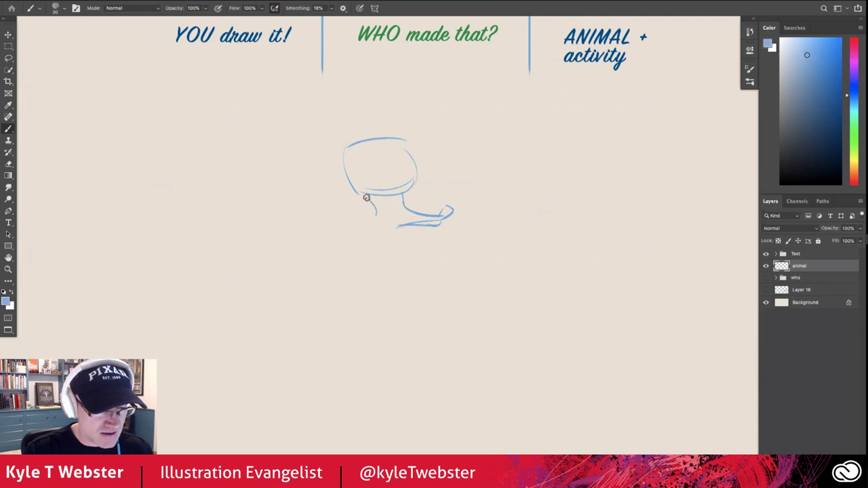
pyautogui.moveTo(366, 198)
pyautogui.mouseDown()
pyautogui.moveTo(337, 223)
pyautogui.moveTo(369, 196)
pyautogui.mouseUp()
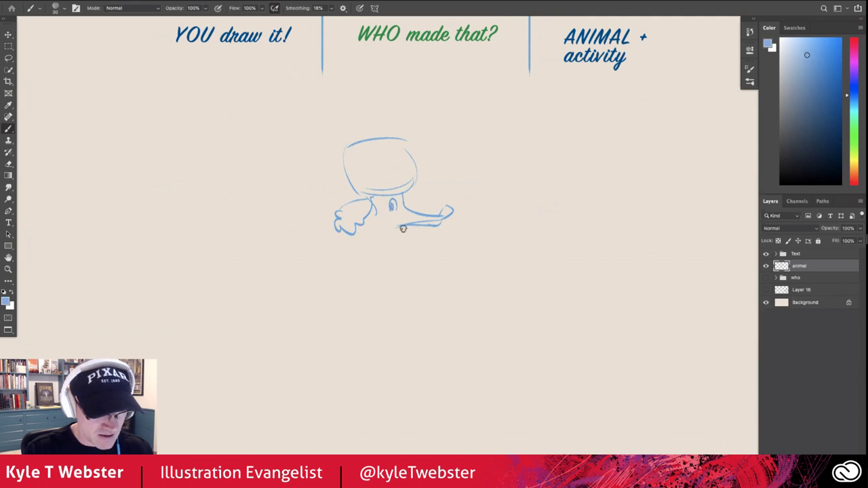
pyautogui.moveTo(438, 224)
pyautogui.mouseDown()
pyautogui.moveTo(395, 230)
pyautogui.moveTo(379, 242)
pyautogui.mouseUp()
pyautogui.moveTo(410, 179)
pyautogui.mouseDown()
pyautogui.moveTo(390, 144)
pyautogui.moveTo(344, 168)
pyautogui.moveTo(370, 197)
pyautogui.moveTo(360, 203)
pyautogui.mouseUp()
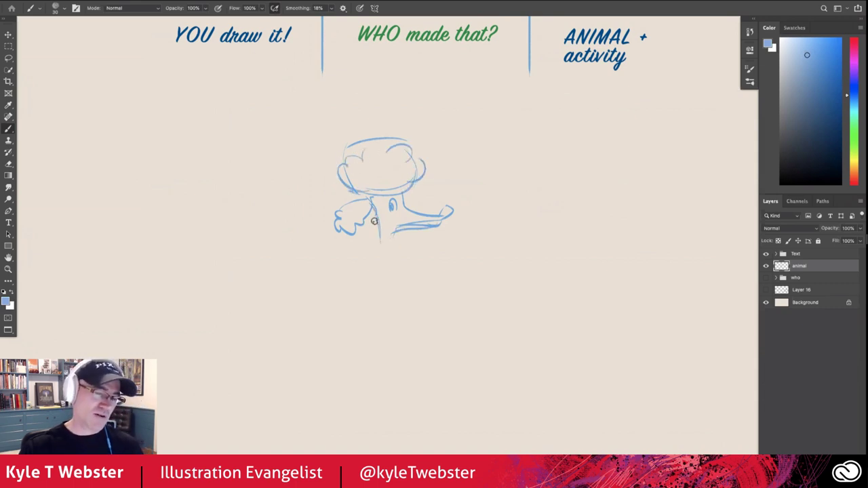
pyautogui.moveTo(394, 214); pyautogui.dragTo(379, 252)
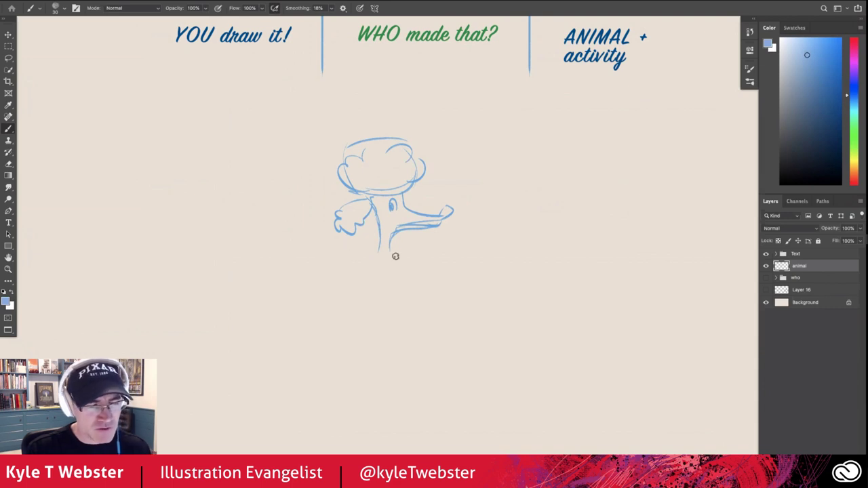
# Sketch the torso's lower-body curve, a left-side arm and the first leg lines
pyautogui.moveTo(391, 243); pyautogui.dragTo(397, 275)
pyautogui.moveTo(382, 239)
pyautogui.mouseDown()
pyautogui.moveTo(373, 258)
pyautogui.moveTo(407, 291)
pyautogui.mouseUp()
pyautogui.moveTo(390, 258)
pyautogui.mouseDown()
pyautogui.moveTo(353, 255)
pyautogui.moveTo(350, 271)
pyautogui.mouseUp()
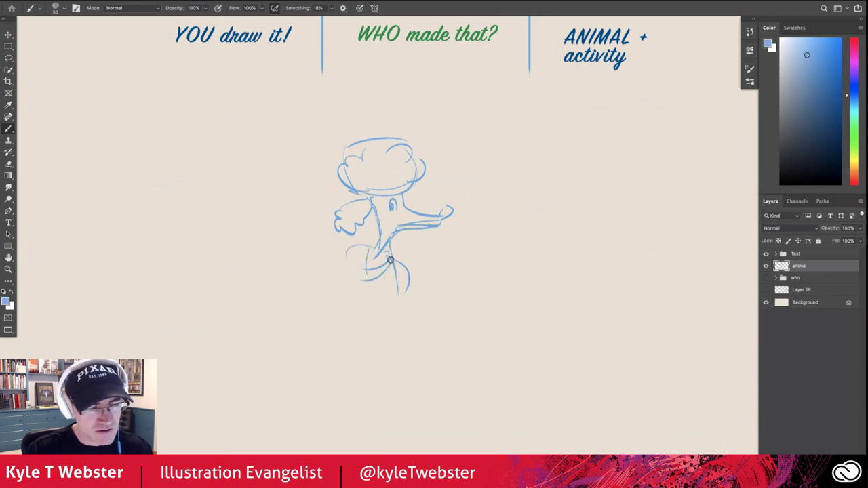
pyautogui.moveTo(386, 245)
pyautogui.mouseDown()
pyautogui.moveTo(371, 262)
pyautogui.moveTo(361, 299)
pyautogui.mouseUp()
pyautogui.moveTo(336, 252); pyautogui.dragTo(381, 248)
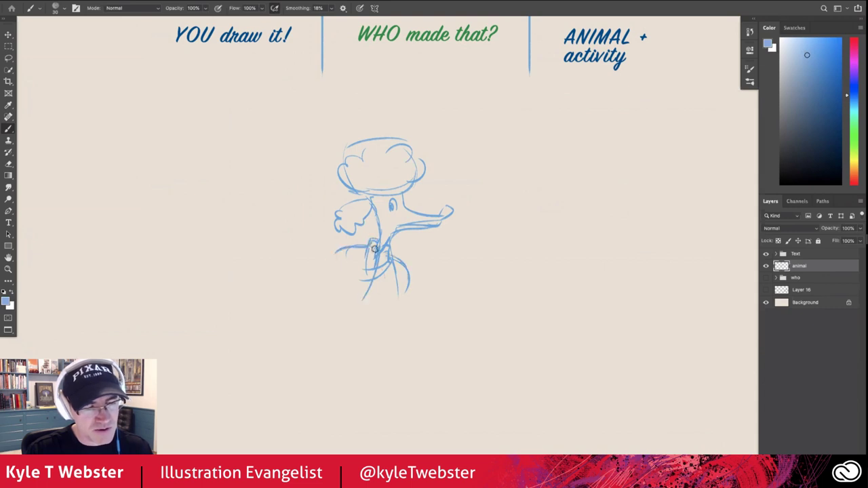
pyautogui.moveTo(410, 275)
pyautogui.mouseDown()
pyautogui.moveTo(400, 384)
pyautogui.moveTo(391, 384)
pyautogui.moveTo(393, 285)
pyautogui.moveTo(361, 324)
pyautogui.mouseUp()
# Sketch the arm across the chest, the chest strokes, curves for the raised arm and the rounded belly
pyautogui.moveTo(390, 299); pyautogui.dragTo(358, 327)
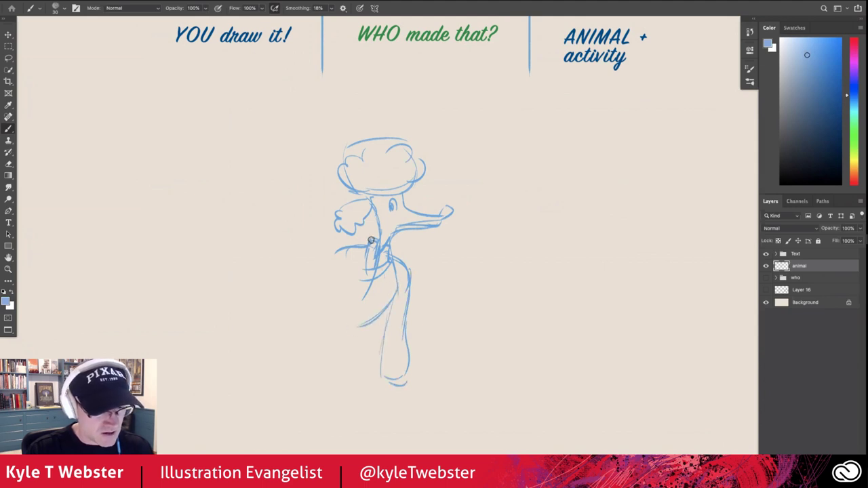
pyautogui.moveTo(372, 242)
pyautogui.mouseDown()
pyautogui.moveTo(341, 212)
pyautogui.moveTo(363, 242)
pyautogui.mouseUp()
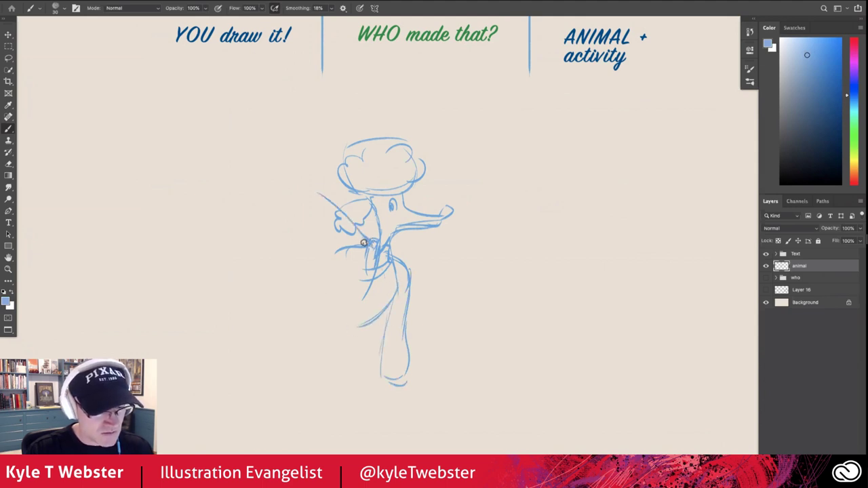
pyautogui.moveTo(378, 200)
pyautogui.mouseDown()
pyautogui.moveTo(366, 221)
pyautogui.moveTo(337, 231)
pyautogui.mouseUp()
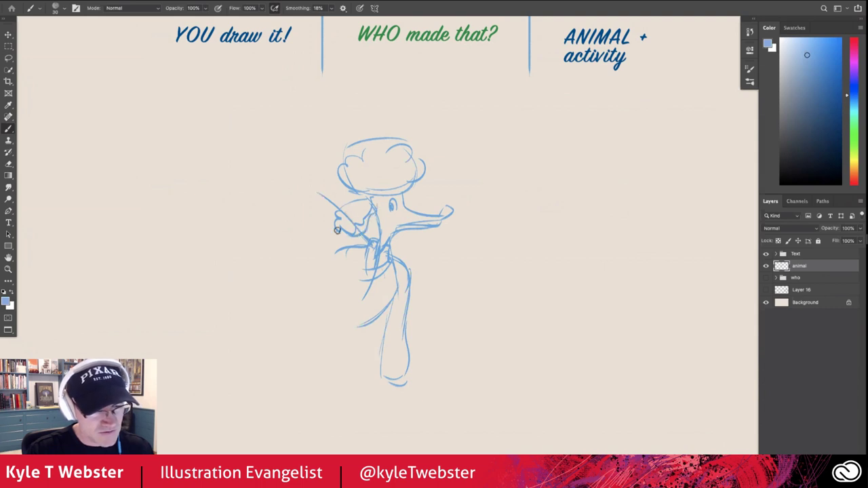
pyautogui.moveTo(309, 166)
pyautogui.mouseDown()
pyautogui.moveTo(295, 192)
pyautogui.moveTo(368, 256)
pyautogui.moveTo(349, 230)
pyautogui.moveTo(351, 262)
pyautogui.moveTo(323, 281)
pyautogui.mouseUp()
pyautogui.moveTo(389, 296); pyautogui.dragTo(344, 322)
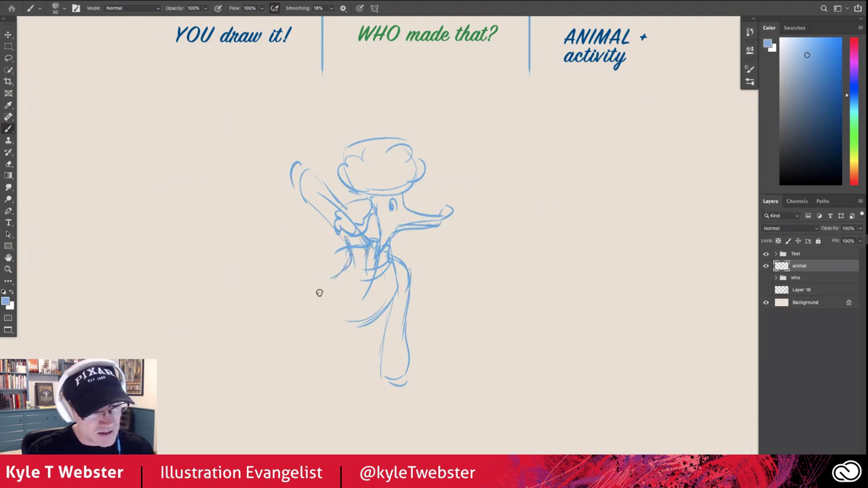
pyautogui.moveTo(335, 276)
pyautogui.mouseDown()
pyautogui.moveTo(341, 330)
pyautogui.moveTo(319, 319)
pyautogui.mouseUp()
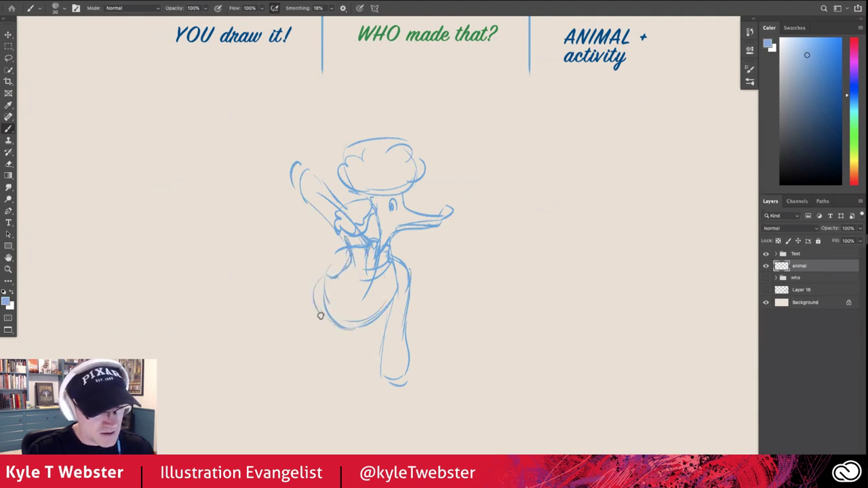
# Sketch the leg kicking out to the left and the standing leg's foot
pyautogui.moveTo(328, 274); pyautogui.dragTo(250, 223)
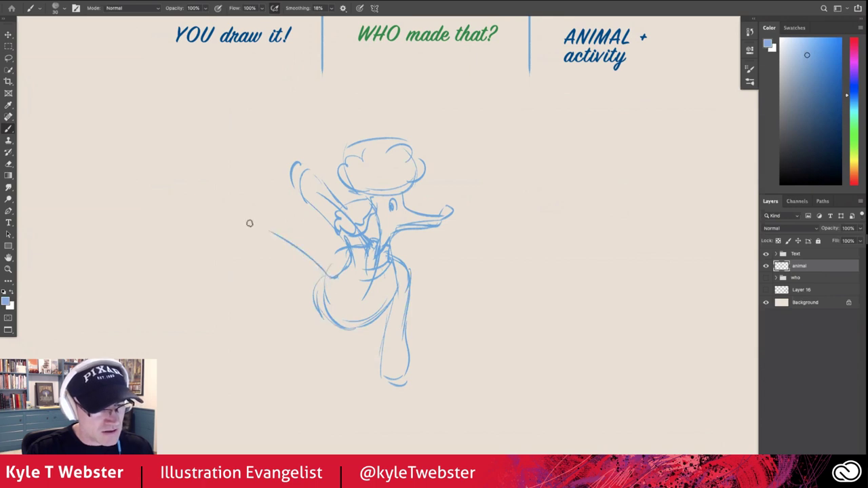
pyautogui.moveTo(312, 260)
pyautogui.mouseDown()
pyautogui.moveTo(205, 188)
pyautogui.moveTo(209, 221)
pyautogui.moveTo(246, 238)
pyautogui.moveTo(300, 285)
pyautogui.moveTo(310, 306)
pyautogui.moveTo(218, 227)
pyautogui.moveTo(210, 202)
pyautogui.moveTo(246, 211)
pyautogui.moveTo(207, 220)
pyautogui.mouseUp()
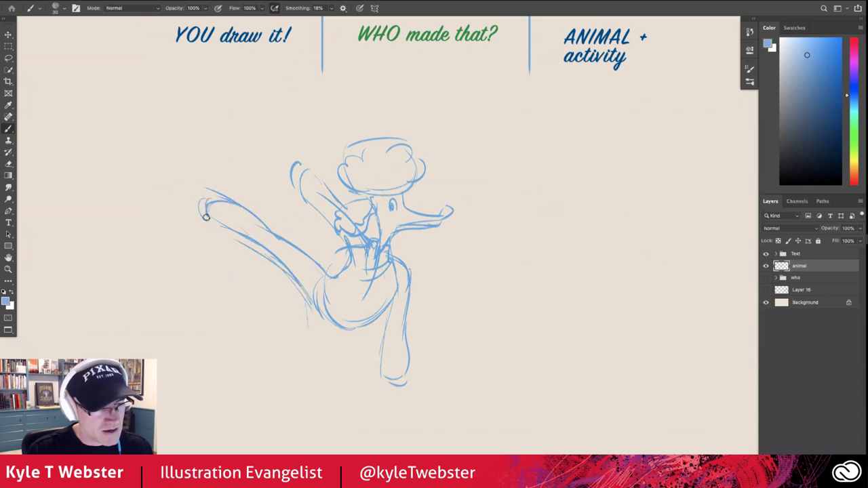
pyautogui.moveTo(312, 300)
pyautogui.mouseDown()
pyautogui.moveTo(357, 333)
pyautogui.moveTo(279, 348)
pyautogui.mouseUp()
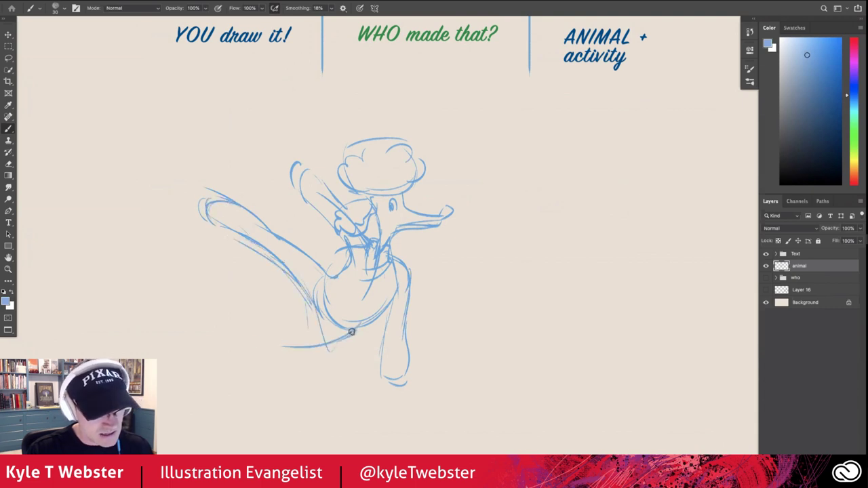
pyautogui.moveTo(351, 332); pyautogui.dragTo(207, 344)
pyautogui.moveTo(315, 314)
pyautogui.mouseDown()
pyautogui.moveTo(263, 329)
pyautogui.moveTo(213, 323)
pyautogui.moveTo(201, 325)
pyautogui.moveTo(205, 338)
pyautogui.mouseUp()
pyautogui.moveTo(390, 396)
pyautogui.mouseDown()
pyautogui.moveTo(413, 392)
pyautogui.moveTo(370, 395)
pyautogui.mouseUp()
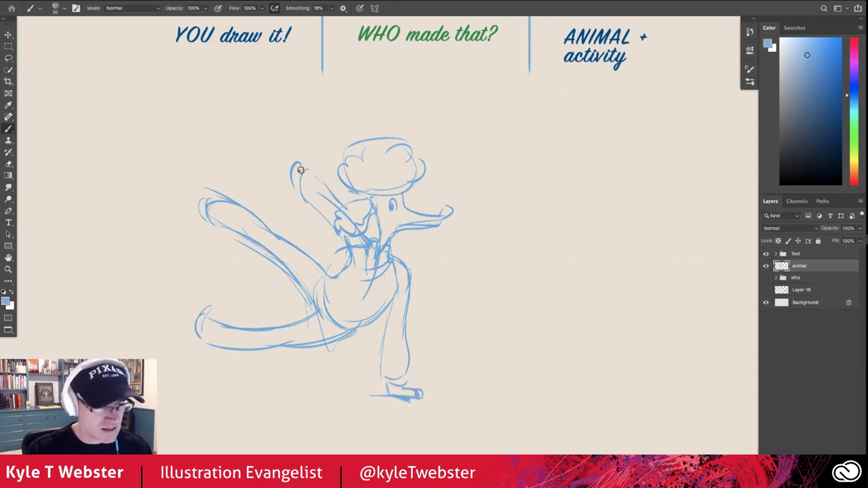
# Extend the raised arm overhead and refine the back, standing leg, thigh and hip
pyautogui.moveTo(298, 157)
pyautogui.mouseDown()
pyautogui.moveTo(284, 138)
pyautogui.moveTo(267, 143)
pyautogui.moveTo(339, 238)
pyautogui.mouseUp()
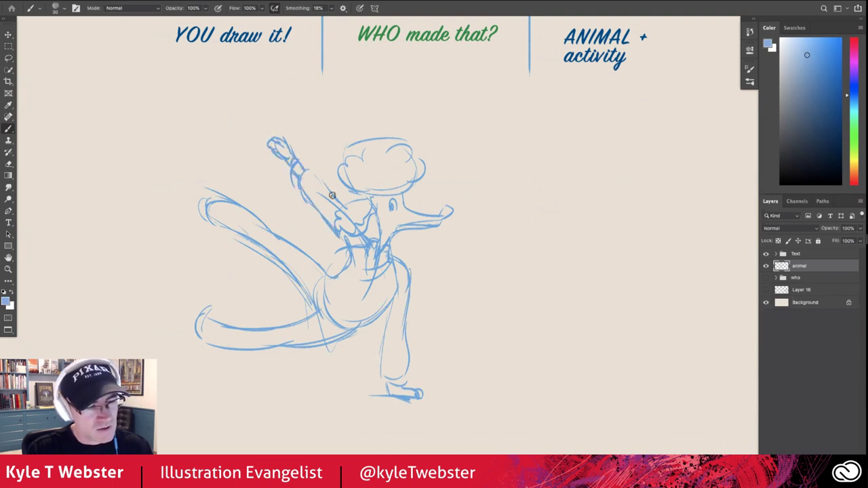
pyautogui.moveTo(302, 163); pyautogui.dragTo(329, 191)
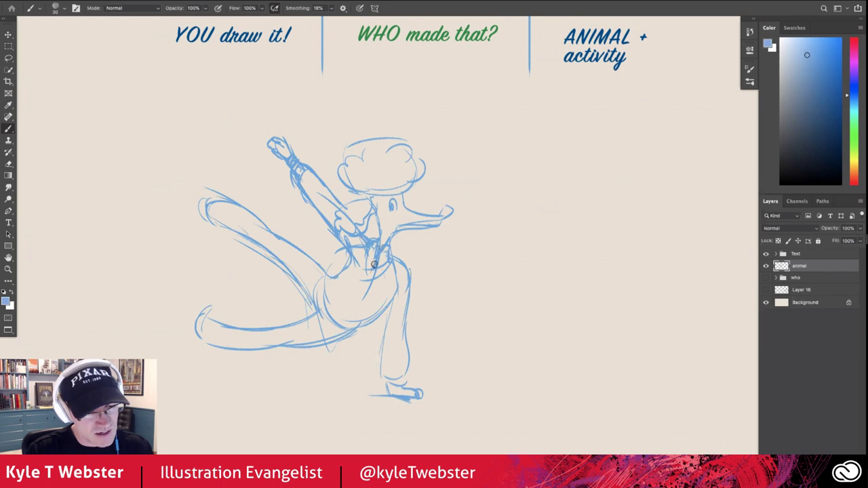
pyautogui.moveTo(388, 252)
pyautogui.mouseDown()
pyautogui.moveTo(412, 274)
pyautogui.moveTo(401, 343)
pyautogui.mouseUp()
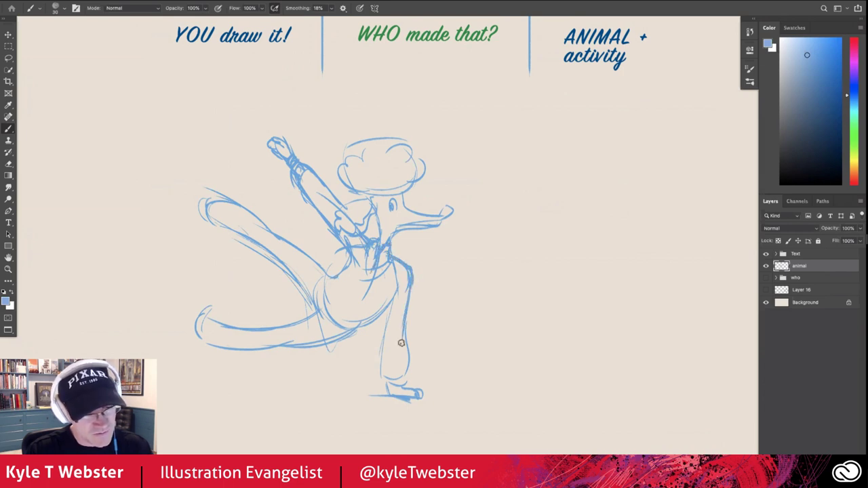
pyautogui.moveTo(398, 263)
pyautogui.mouseDown()
pyautogui.moveTo(394, 385)
pyautogui.moveTo(390, 331)
pyautogui.moveTo(384, 370)
pyautogui.moveTo(386, 291)
pyautogui.moveTo(356, 332)
pyautogui.mouseUp()
pyautogui.moveTo(381, 306)
pyautogui.mouseDown()
pyautogui.moveTo(316, 329)
pyautogui.moveTo(339, 333)
pyautogui.moveTo(329, 274)
pyautogui.mouseUp()
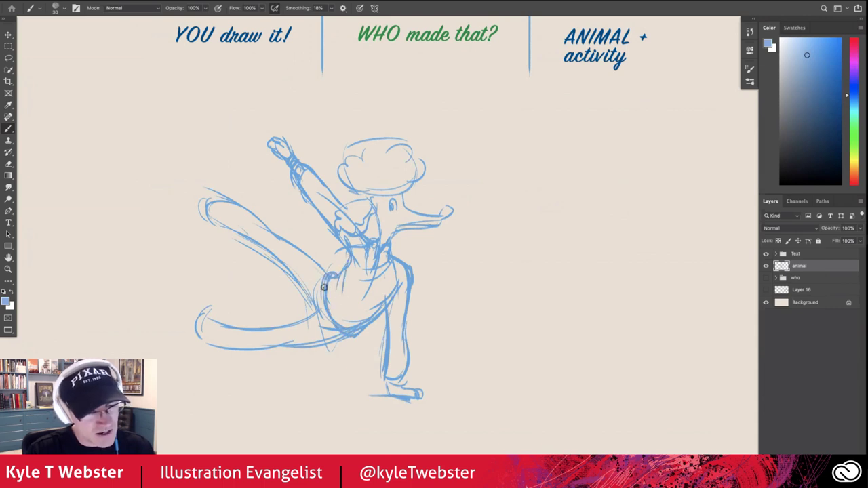
pyautogui.moveTo(326, 278)
pyautogui.mouseDown()
pyautogui.moveTo(327, 325)
pyautogui.moveTo(343, 336)
pyautogui.mouseUp()
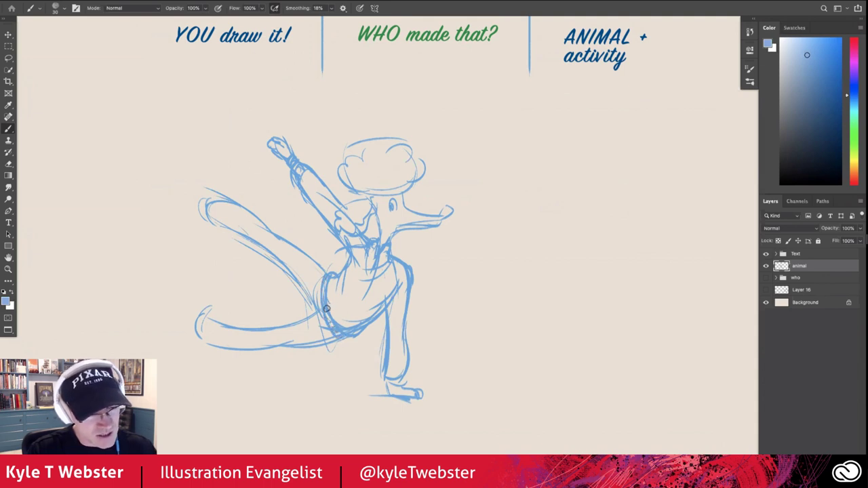
pyautogui.moveTo(375, 257)
pyautogui.mouseDown()
pyautogui.moveTo(324, 311)
pyautogui.moveTo(333, 314)
pyautogui.mouseUp()
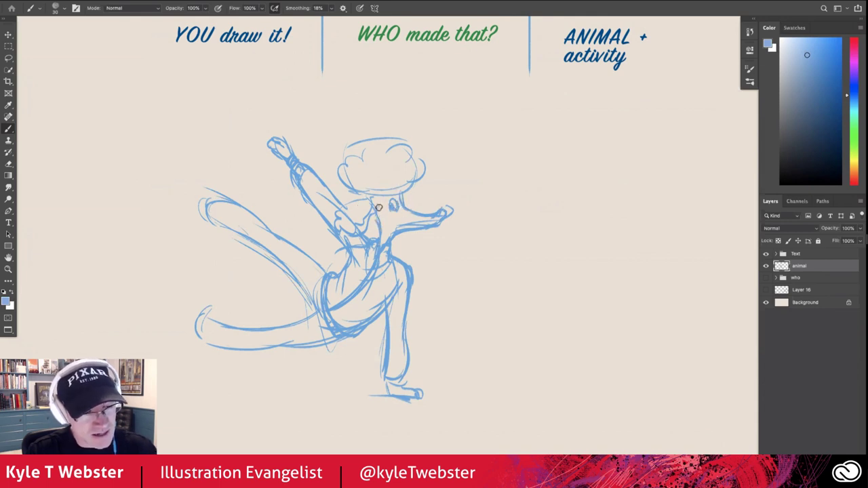
# Sketch the hand and paw, lengthen the kicking leg and add its foot
pyautogui.moveTo(361, 228)
pyautogui.mouseDown()
pyautogui.moveTo(326, 234)
pyautogui.moveTo(373, 193)
pyautogui.moveTo(385, 208)
pyautogui.moveTo(370, 169)
pyautogui.moveTo(390, 183)
pyautogui.mouseUp()
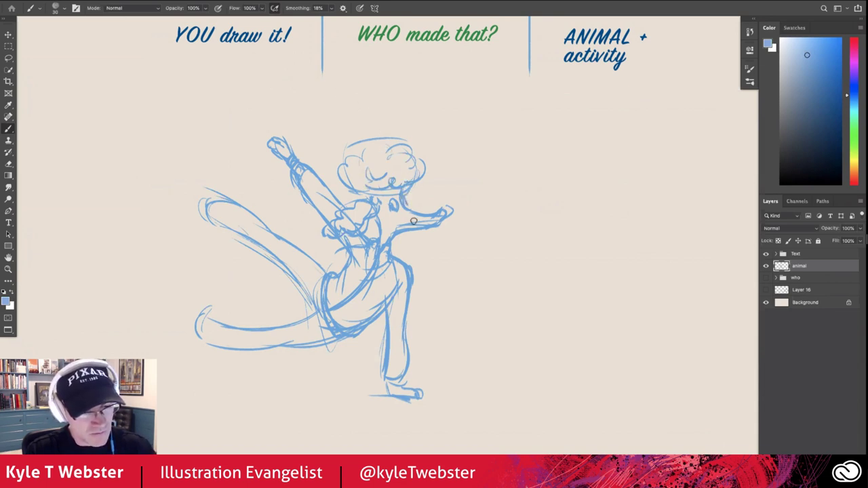
pyautogui.moveTo(413, 231)
pyautogui.mouseDown()
pyautogui.moveTo(429, 258)
pyautogui.moveTo(418, 246)
pyautogui.moveTo(426, 242)
pyautogui.moveTo(399, 246)
pyautogui.mouseUp()
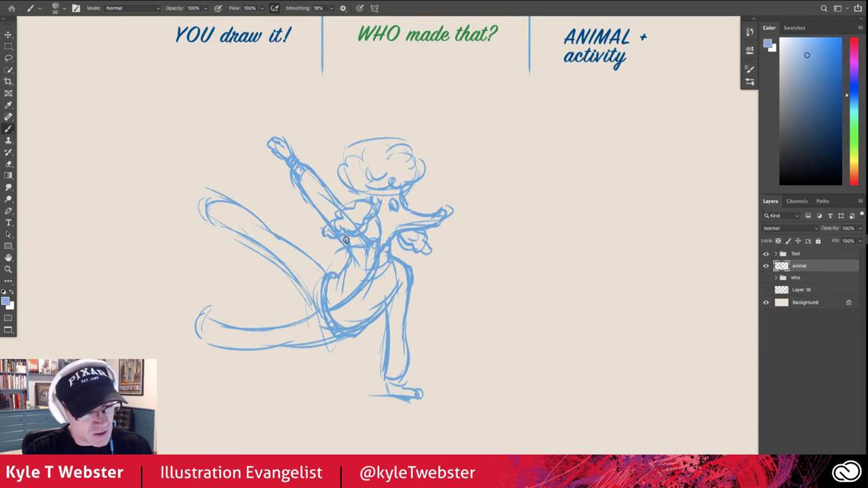
pyautogui.moveTo(392, 271)
pyautogui.mouseDown()
pyautogui.moveTo(381, 303)
pyautogui.moveTo(390, 310)
pyautogui.mouseUp()
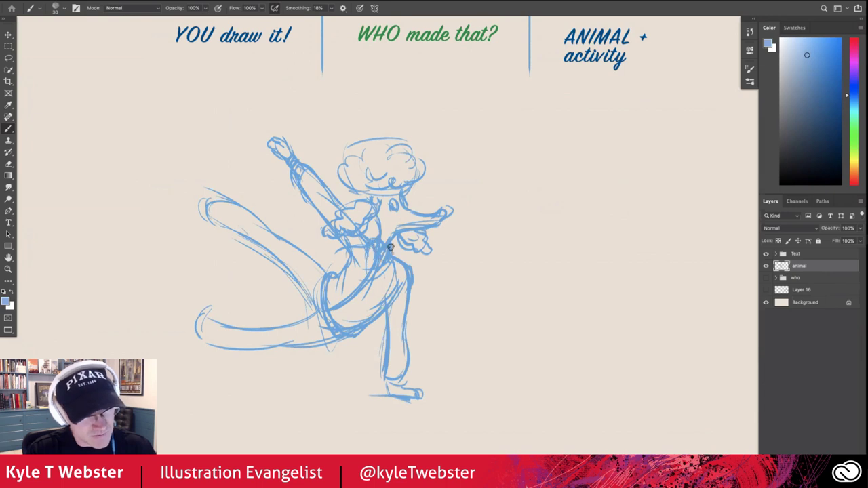
pyautogui.moveTo(194, 189)
pyautogui.mouseDown()
pyautogui.moveTo(216, 200)
pyautogui.moveTo(163, 173)
pyautogui.moveTo(208, 204)
pyautogui.moveTo(167, 188)
pyautogui.mouseUp()
pyautogui.moveTo(197, 193); pyautogui.dragTo(162, 176)
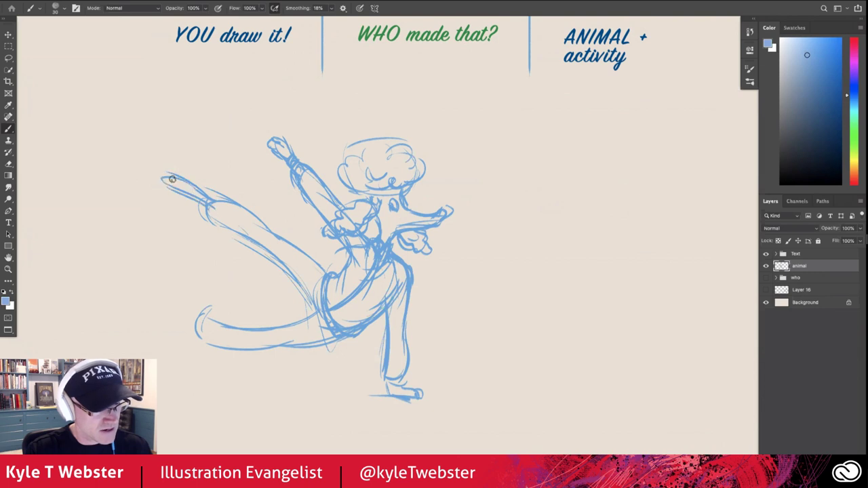
pyautogui.moveTo(185, 309)
pyautogui.mouseDown()
pyautogui.moveTo(158, 331)
pyautogui.moveTo(190, 319)
pyautogui.moveTo(162, 345)
pyautogui.mouseUp()
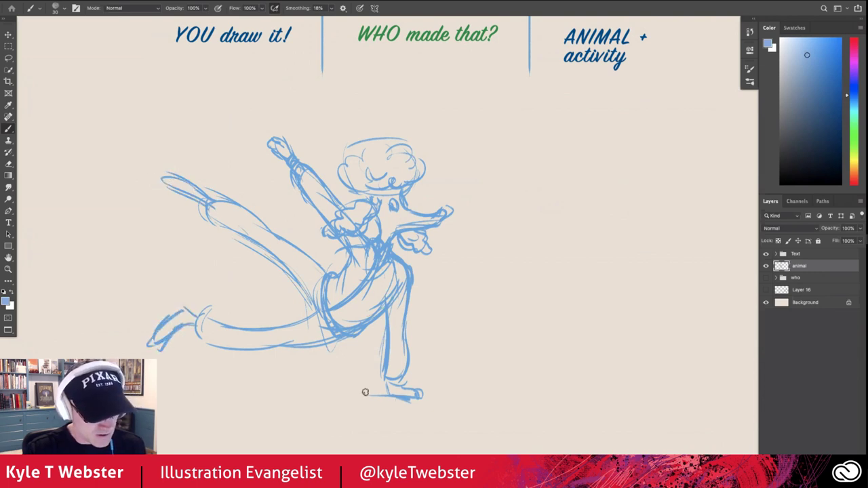
# Draw a long ground line under the standing foot, extending it both ways
pyautogui.moveTo(392, 393); pyautogui.dragTo(309, 399)
pyautogui.moveTo(467, 402); pyautogui.dragTo(299, 401)
pyautogui.moveTo(359, 390); pyautogui.dragTo(202, 391)
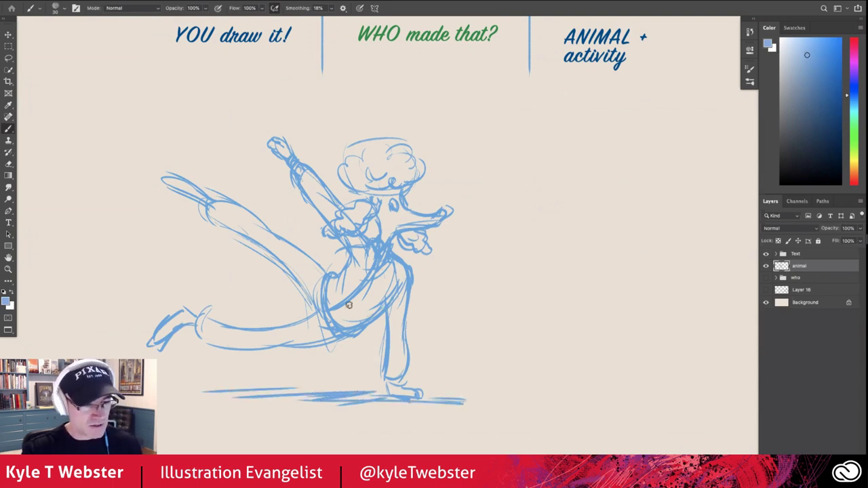
# Reinforce the kicking leg's underside and add motion swooshes around the legs
pyautogui.moveTo(225, 334); pyautogui.dragTo(284, 340)
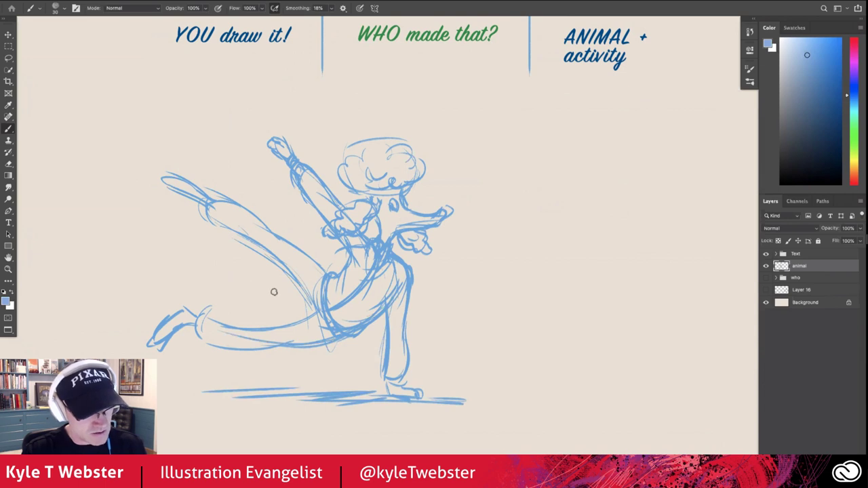
pyautogui.moveTo(252, 278)
pyautogui.mouseDown()
pyautogui.moveTo(212, 289)
pyautogui.moveTo(183, 282)
pyautogui.mouseUp()
pyautogui.moveTo(312, 365); pyautogui.dragTo(345, 370)
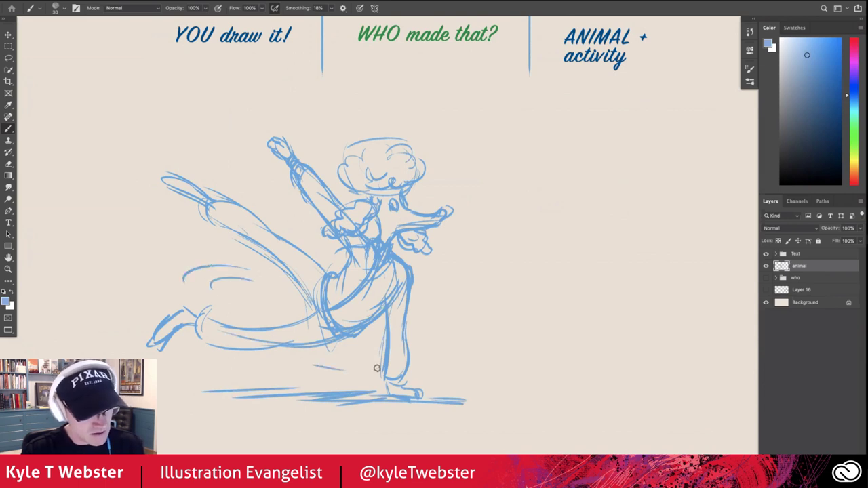
pyautogui.moveTo(423, 356); pyautogui.dragTo(483, 348)
pyautogui.moveTo(453, 323); pyautogui.dragTo(486, 355)
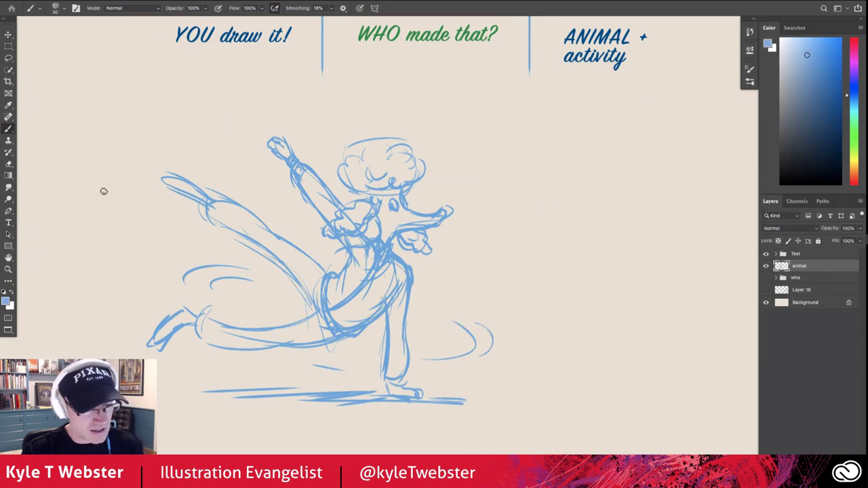
pyautogui.moveTo(104, 191); pyautogui.dragTo(213, 229)
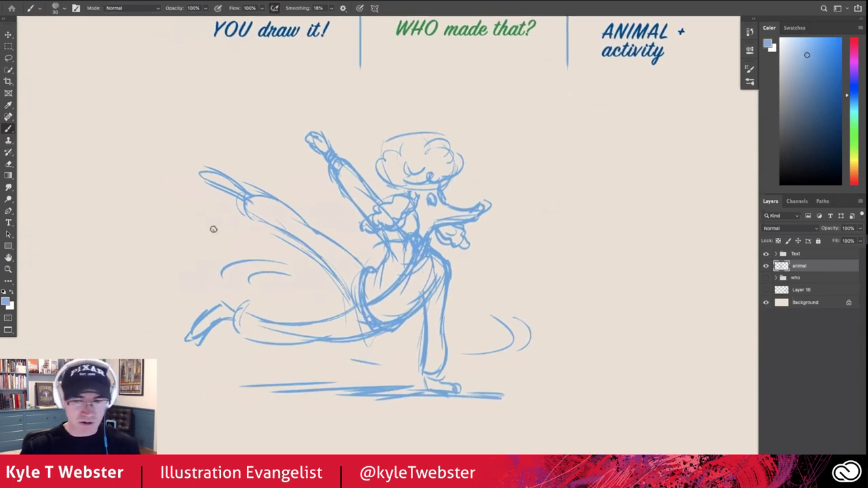
# Fade the sketch layer's opacity, add a new Layer 18 above it and choose dark navy
pyautogui.click(847, 228)
pyautogui.write('1')
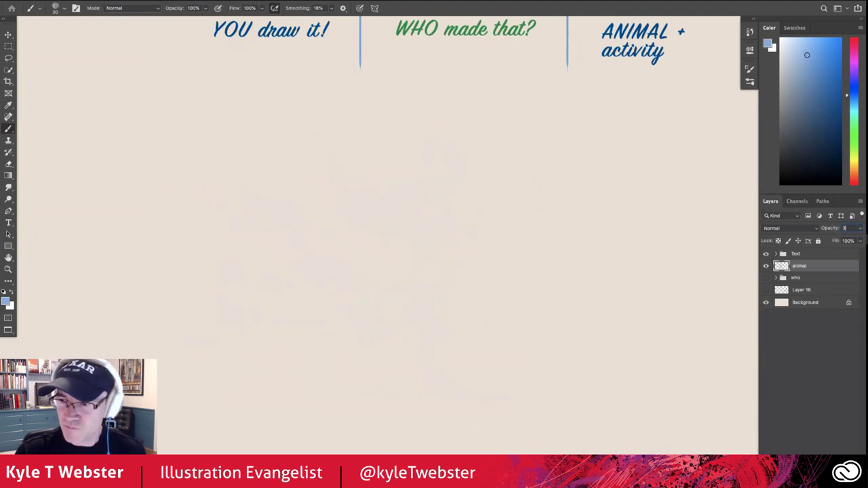
pyautogui.write('0')
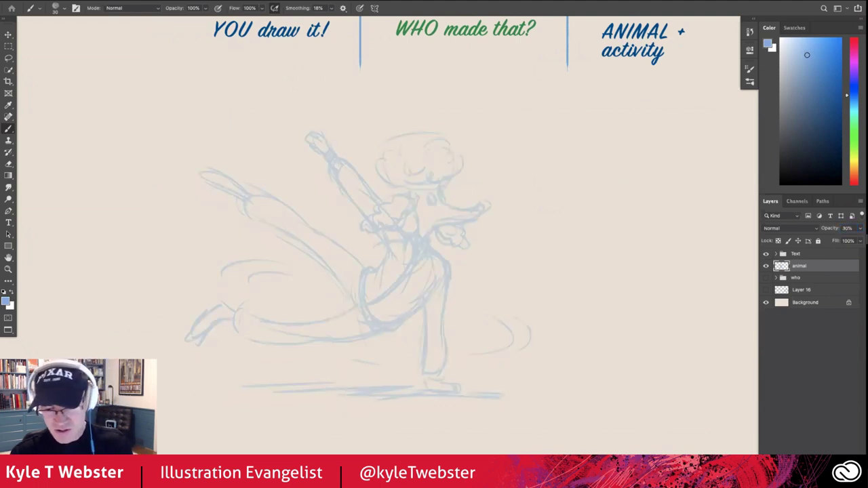
pyautogui.hotkey('ctrl', 'shift', 'alt', 'n')
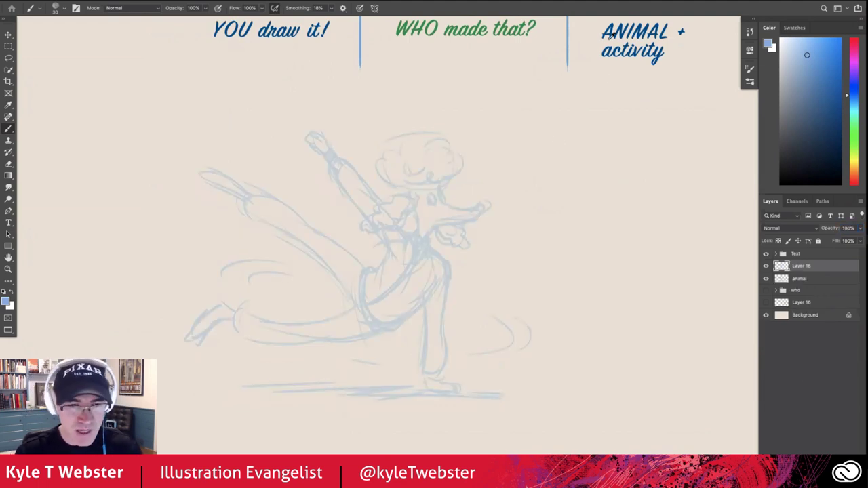
pyautogui.click(825, 157)
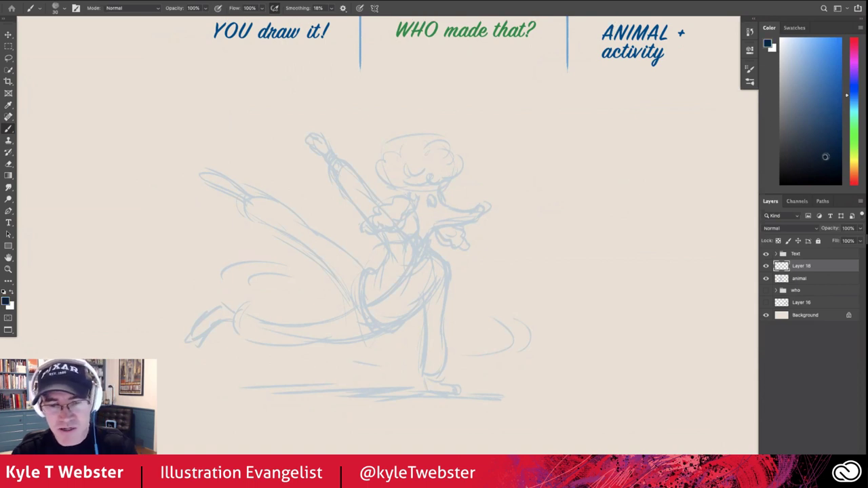
pyautogui.scroll(2, 382, 219)
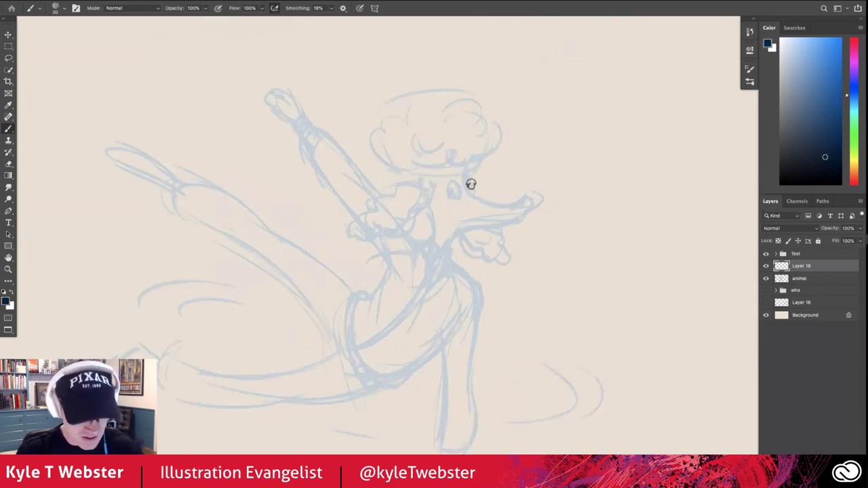
# Ink the poodle's snout top, lower jaw and the line up toward the eye in navy
pyautogui.moveTo(466, 175); pyautogui.dragTo(519, 215)
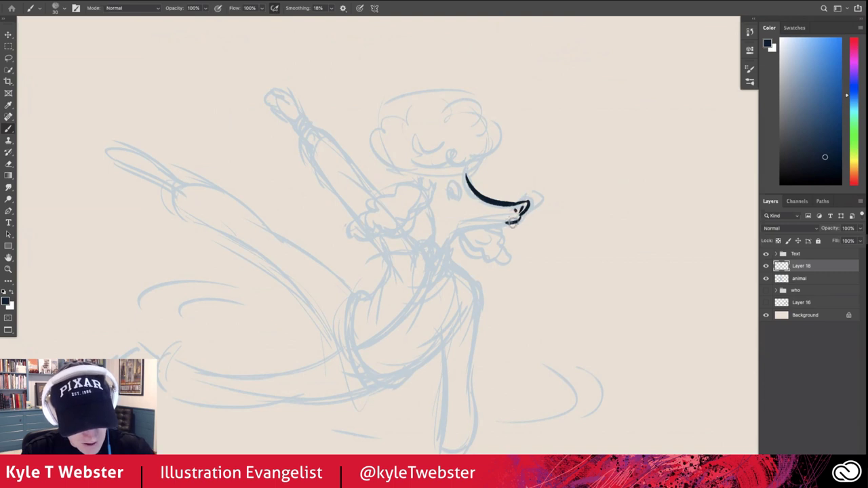
pyautogui.moveTo(516, 218); pyautogui.dragTo(453, 231)
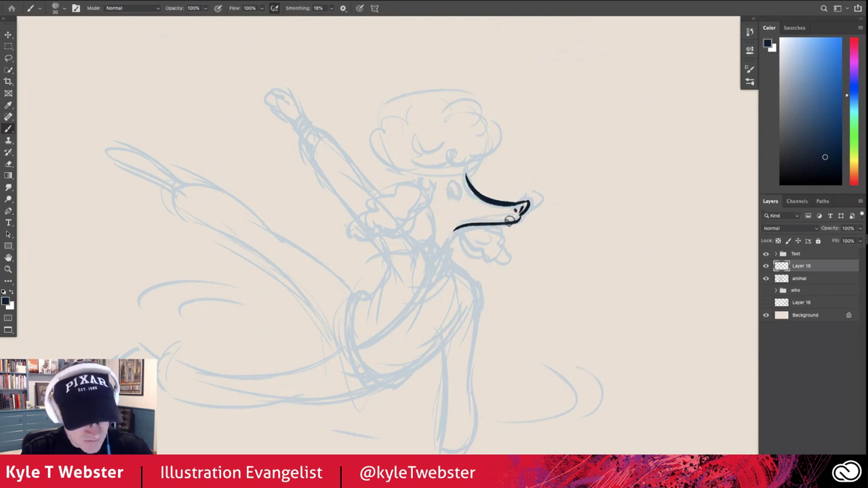
pyautogui.moveTo(508, 219)
pyautogui.mouseDown()
pyautogui.moveTo(483, 218)
pyautogui.moveTo(464, 180)
pyautogui.moveTo(453, 190)
pyautogui.mouseUp()
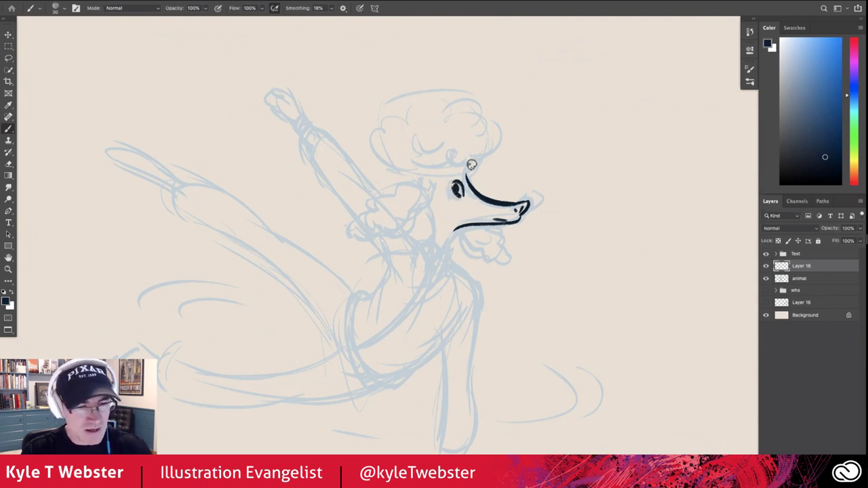
pyautogui.moveTo(466, 177)
pyautogui.mouseDown()
pyautogui.moveTo(488, 146)
pyautogui.moveTo(476, 112)
pyautogui.moveTo(417, 98)
pyautogui.moveTo(391, 114)
pyautogui.moveTo(388, 158)
pyautogui.moveTo(431, 172)
pyautogui.moveTo(475, 164)
pyautogui.moveTo(424, 162)
pyautogui.mouseUp()
# Ink the curls in the poodle's hair, its hanging tongue and the neck line
pyautogui.moveTo(456, 129)
pyautogui.mouseDown()
pyautogui.moveTo(468, 136)
pyautogui.moveTo(451, 130)
pyautogui.mouseUp()
pyautogui.moveTo(416, 145); pyautogui.dragTo(428, 149)
pyautogui.moveTo(414, 187)
pyautogui.mouseDown()
pyautogui.moveTo(426, 179)
pyautogui.moveTo(400, 185)
pyautogui.moveTo(353, 240)
pyautogui.moveTo(400, 223)
pyautogui.moveTo(427, 197)
pyautogui.moveTo(386, 225)
pyautogui.mouseUp()
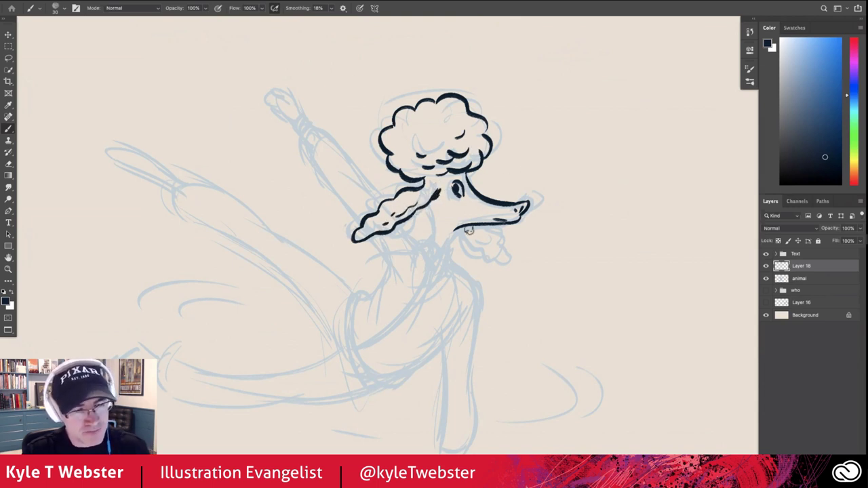
pyautogui.moveTo(470, 228)
pyautogui.mouseDown()
pyautogui.moveTo(495, 261)
pyautogui.moveTo(511, 253)
pyautogui.moveTo(495, 231)
pyautogui.moveTo(493, 250)
pyautogui.mouseUp()
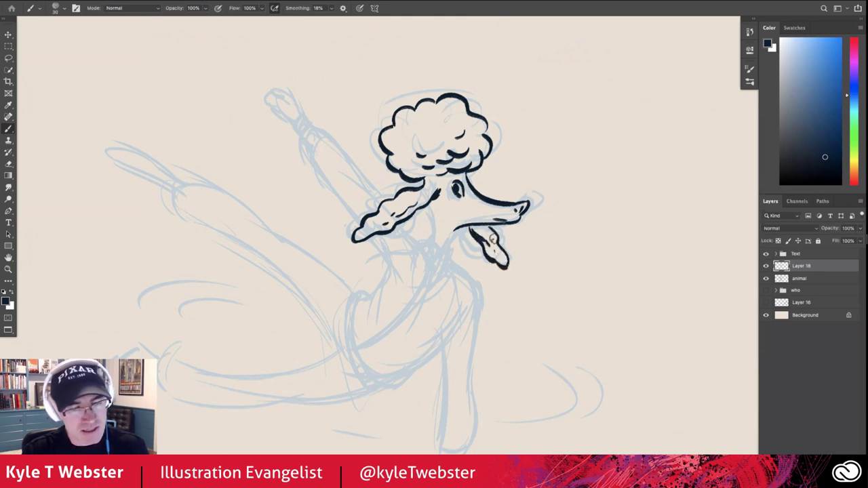
pyautogui.moveTo(441, 196)
pyautogui.mouseDown()
pyautogui.moveTo(429, 207)
pyautogui.moveTo(432, 235)
pyautogui.moveTo(445, 249)
pyautogui.moveTo(418, 247)
pyautogui.moveTo(432, 266)
pyautogui.mouseUp()
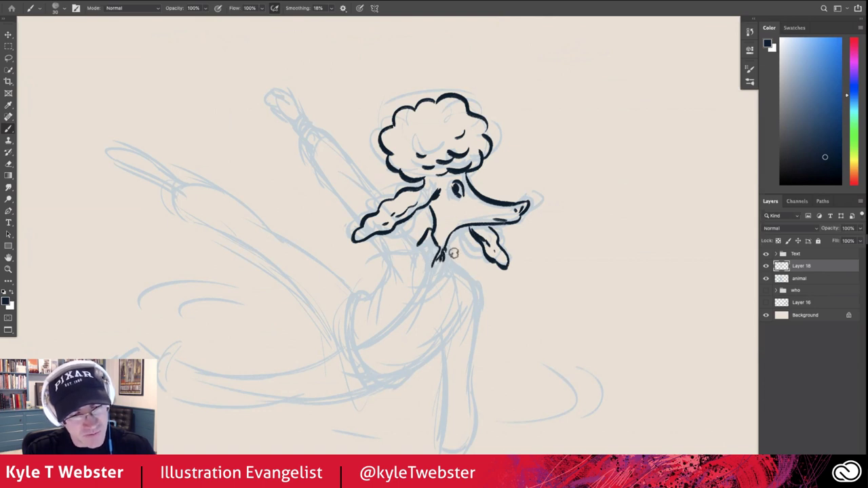
pyautogui.moveTo(448, 245)
pyautogui.mouseDown()
pyautogui.moveTo(436, 270)
pyautogui.moveTo(471, 291)
pyautogui.moveTo(464, 206)
pyautogui.moveTo(453, 361)
pyautogui.moveTo(441, 365)
pyautogui.moveTo(451, 361)
pyautogui.moveTo(432, 263)
pyautogui.moveTo(508, 219)
pyautogui.moveTo(405, 287)
pyautogui.moveTo(412, 201)
pyautogui.mouseUp()
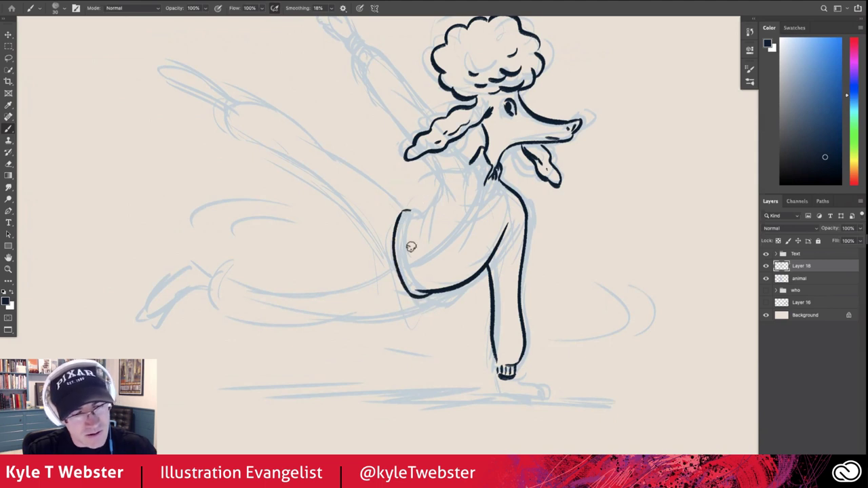
# Ink the bent knee curve, a mark under it, and the kicking leg's upper edge
pyautogui.moveTo(421, 292); pyautogui.dragTo(419, 209)
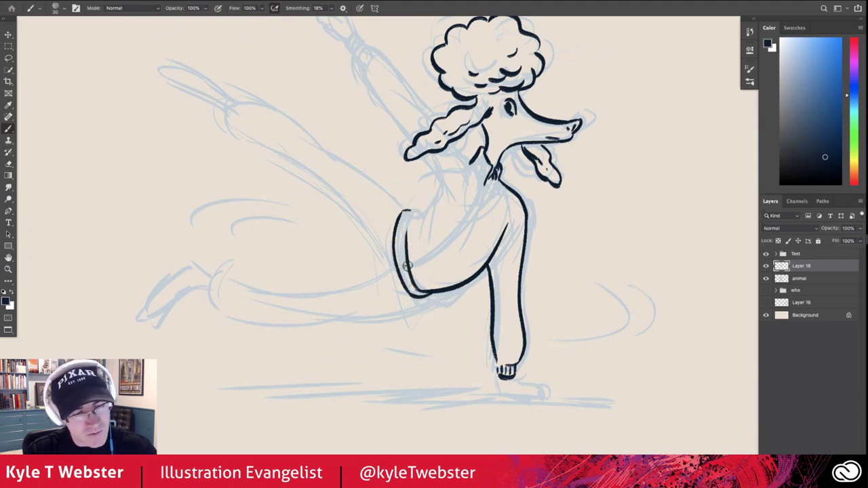
pyautogui.moveTo(407, 266)
pyautogui.mouseDown()
pyautogui.moveTo(398, 267)
pyautogui.moveTo(489, 182)
pyautogui.moveTo(453, 137)
pyautogui.moveTo(447, 188)
pyautogui.moveTo(423, 209)
pyautogui.mouseUp()
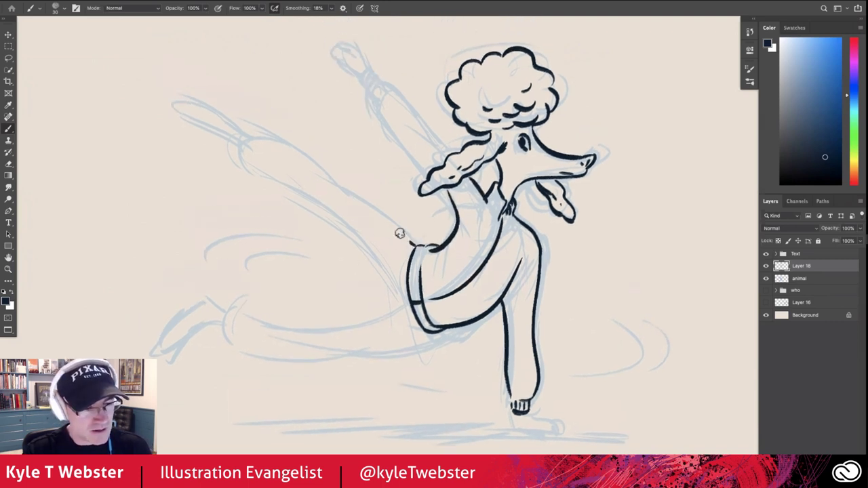
pyautogui.moveTo(416, 246)
pyautogui.mouseDown()
pyautogui.moveTo(251, 142)
pyautogui.moveTo(239, 158)
pyautogui.moveTo(333, 218)
pyautogui.moveTo(384, 277)
pyautogui.moveTo(222, 327)
pyautogui.moveTo(228, 344)
pyautogui.moveTo(392, 354)
pyautogui.moveTo(427, 334)
pyautogui.mouseUp()
# Ink the extended back leg with shoe details, the kicking foot's toes, and the raised arm
pyautogui.moveTo(226, 322)
pyautogui.mouseDown()
pyautogui.moveTo(205, 309)
pyautogui.moveTo(170, 363)
pyautogui.moveTo(212, 318)
pyautogui.moveTo(173, 358)
pyautogui.mouseUp()
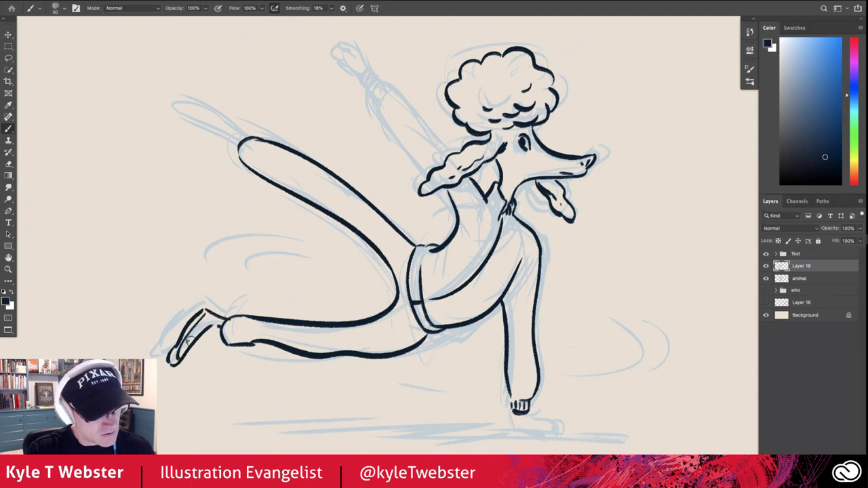
pyautogui.moveTo(195, 329); pyautogui.dragTo(201, 336)
pyautogui.moveTo(248, 138)
pyautogui.mouseDown()
pyautogui.moveTo(221, 117)
pyautogui.moveTo(183, 114)
pyautogui.moveTo(238, 147)
pyautogui.mouseUp()
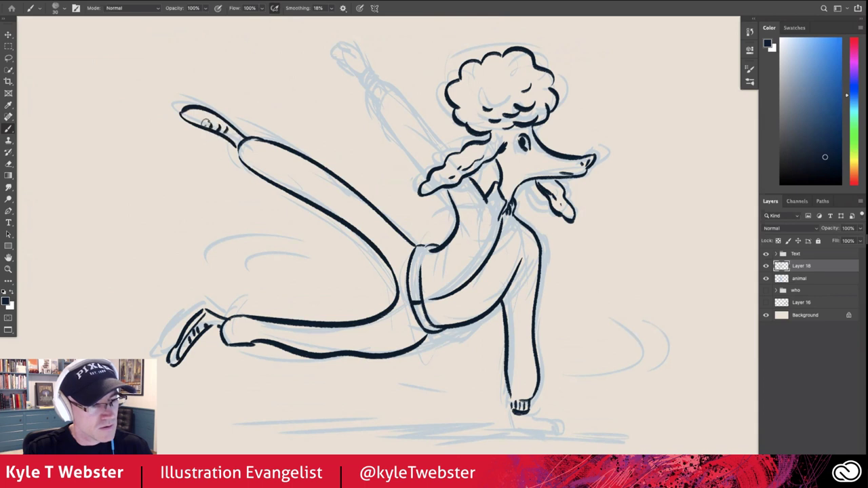
pyautogui.moveTo(203, 122); pyautogui.dragTo(223, 129)
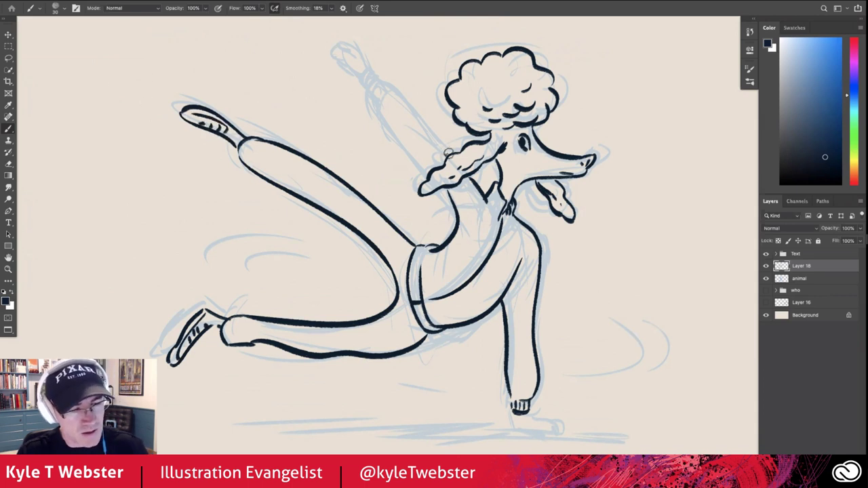
pyautogui.moveTo(447, 153); pyautogui.dragTo(379, 87)
pyautogui.moveTo(436, 168)
pyautogui.mouseDown()
pyautogui.moveTo(367, 80)
pyautogui.moveTo(360, 87)
pyautogui.moveTo(337, 52)
pyautogui.moveTo(349, 78)
pyautogui.moveTo(333, 61)
pyautogui.mouseUp()
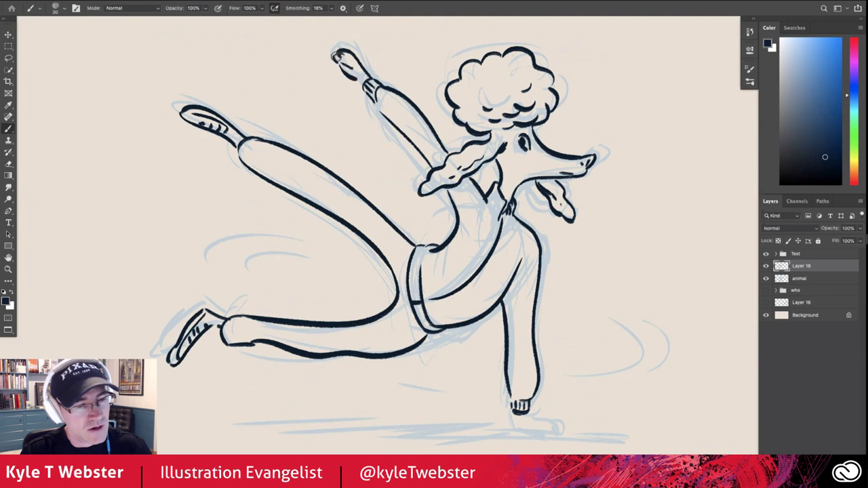
# Ink the standing shoe with its ground line and add three motion swooshes beside the feet
pyautogui.scroll(-3, 329, 194)
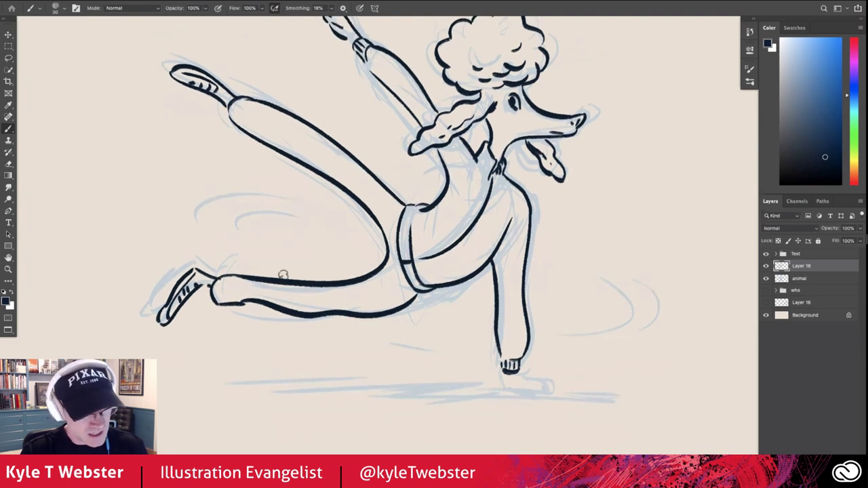
pyautogui.moveTo(503, 374)
pyautogui.mouseDown()
pyautogui.moveTo(522, 394)
pyautogui.moveTo(539, 380)
pyautogui.moveTo(533, 389)
pyautogui.moveTo(365, 386)
pyautogui.mouseUp()
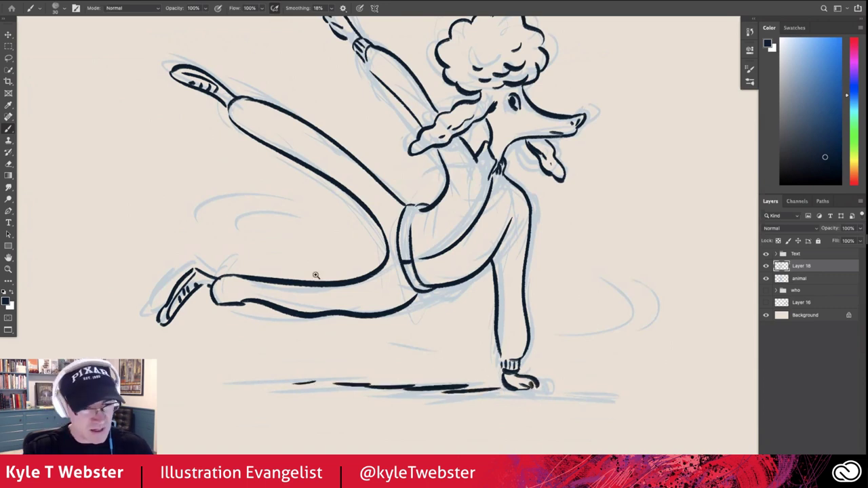
pyautogui.scroll(-2, 316, 273)
pyautogui.moveTo(488, 279); pyautogui.dragTo(477, 306)
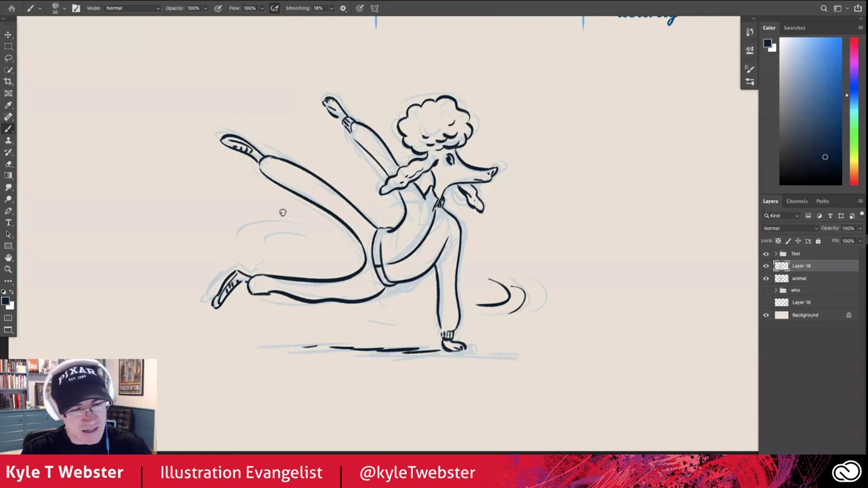
pyautogui.moveTo(321, 238); pyautogui.dragTo(256, 242)
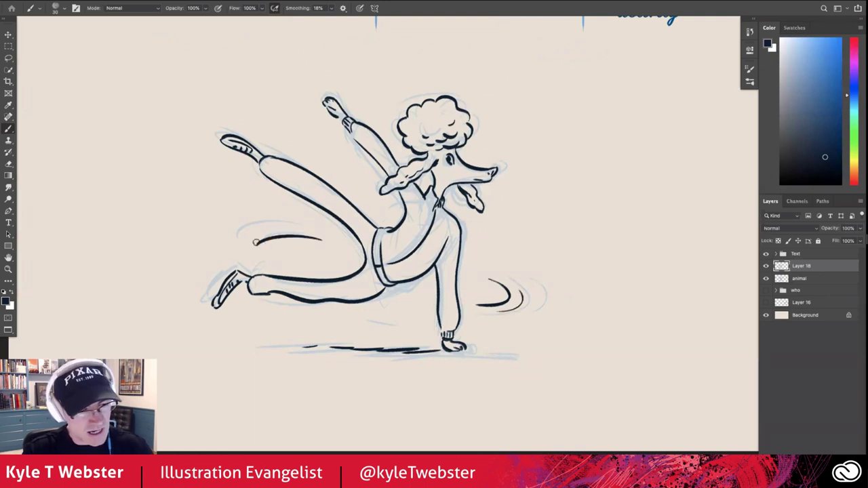
pyautogui.moveTo(308, 230); pyautogui.dragTo(235, 245)
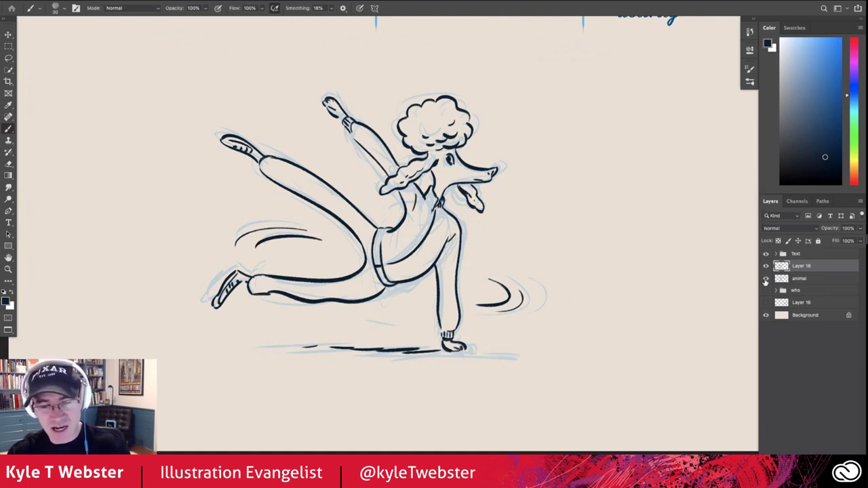
# Hide the 'animal' sketch layer so only the navy ink poodle remains visible
pyautogui.click(767, 279)
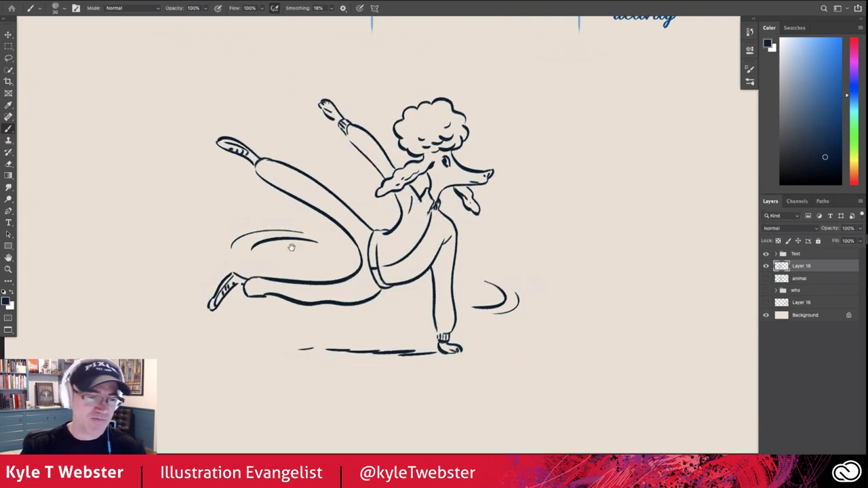
pyautogui.hscroll(3, 285, 250)
pyautogui.scroll(2, 285, 250)
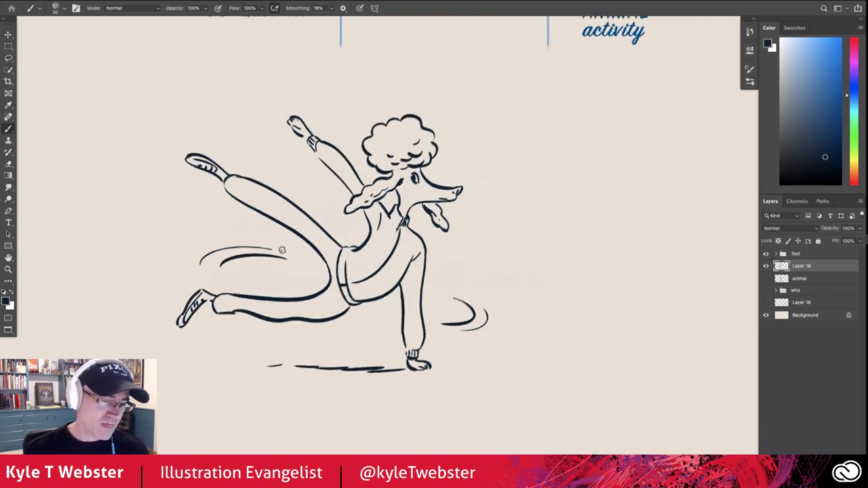